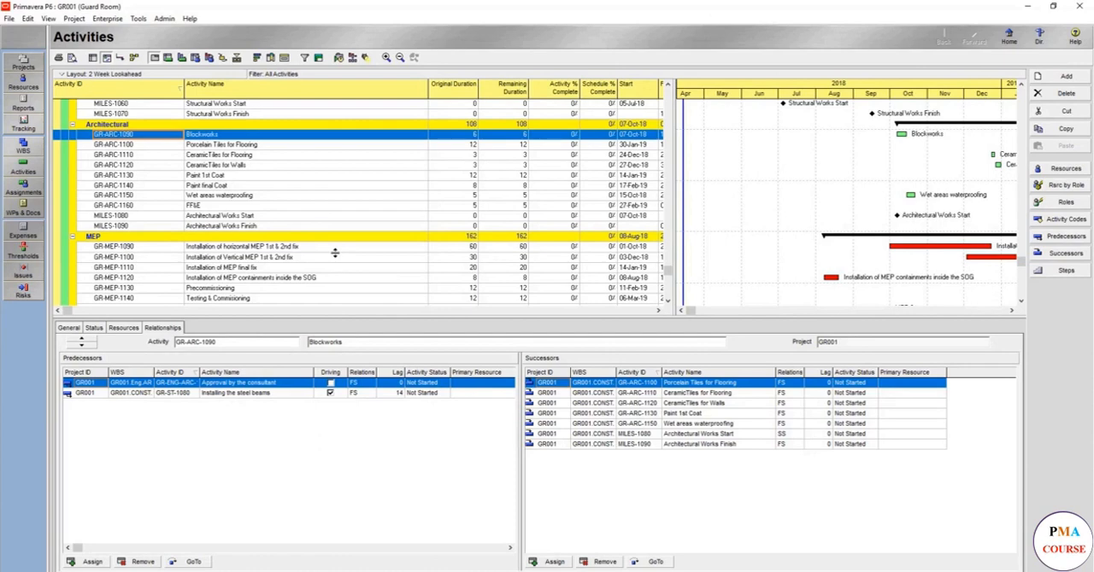
scroll(321, 243, "up", 4)
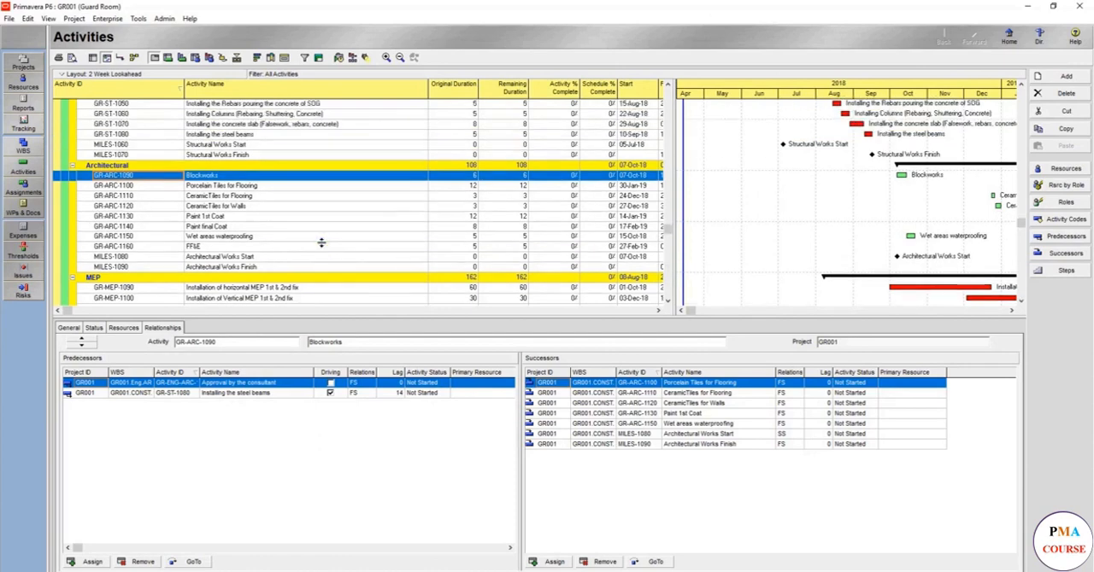
scroll(321, 243, "up", 4)
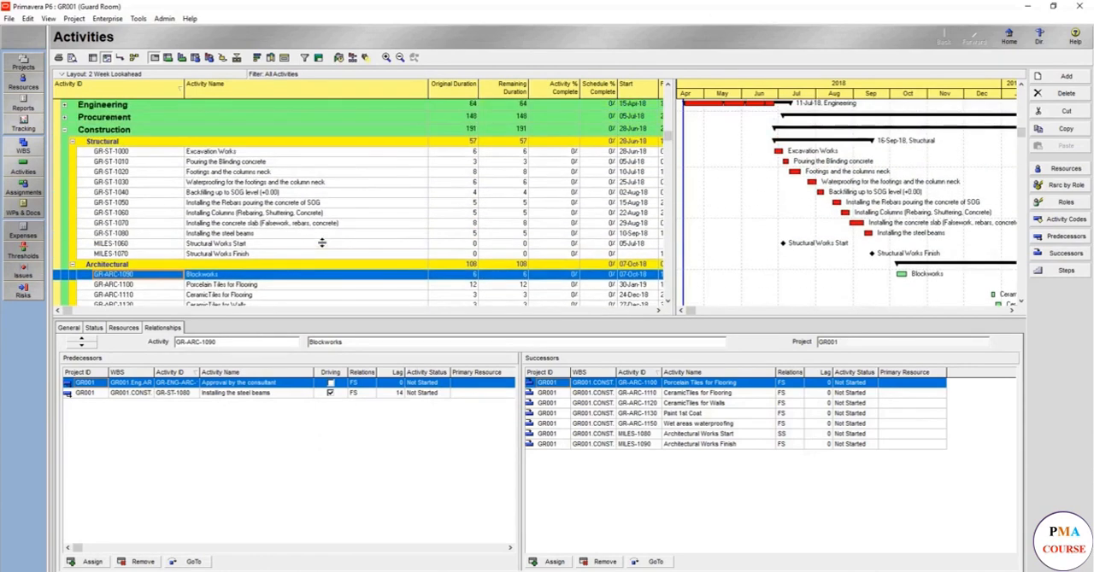
scroll(321, 243, "down", 3)
scroll(321, 243, "up", 4)
scroll(321, 243, "up", 4)
scroll(331, 245, "up", 1)
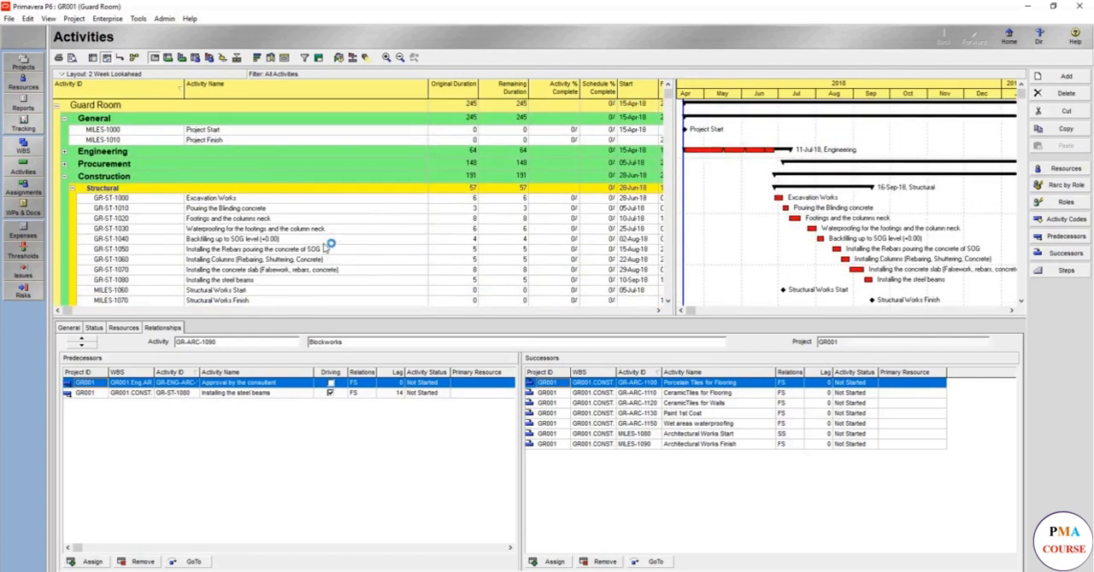
scroll(332, 245, "down", 4)
scroll(332, 248, "down", 4)
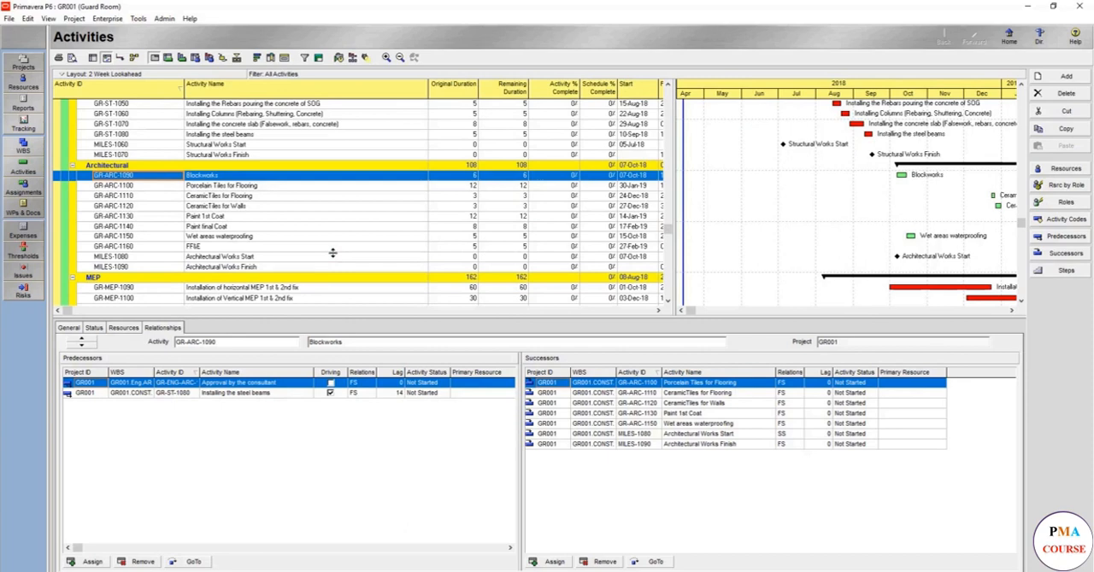
scroll(332, 253, "down", 2)
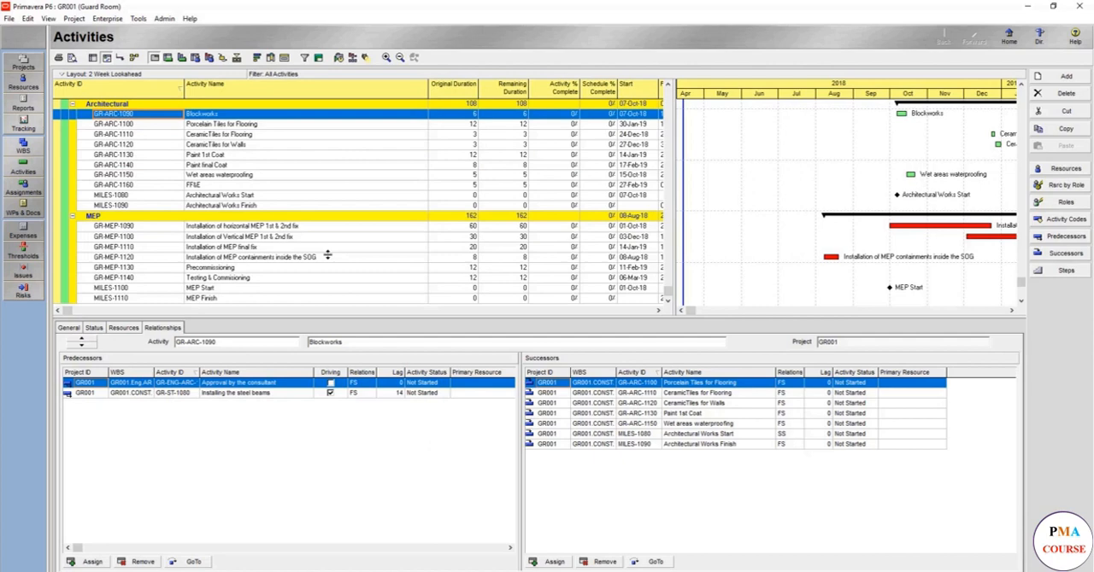
scroll(326, 257, "up", 3)
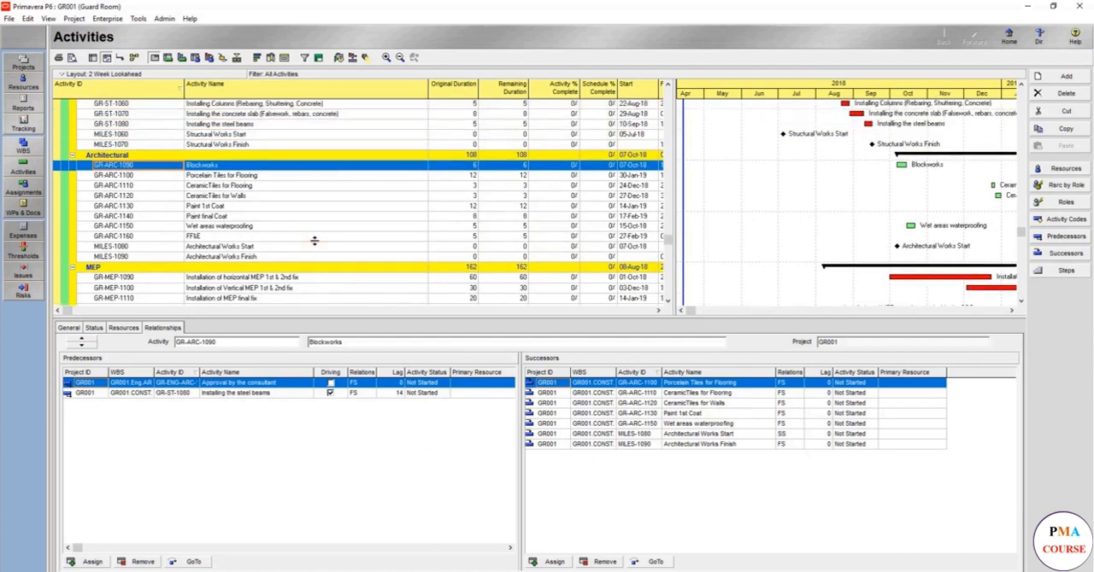
scroll(316, 248, "up", 3)
Select Installing Columns (GR-ST-1060) to show its one predecessor and two successors
left_click(257, 166)
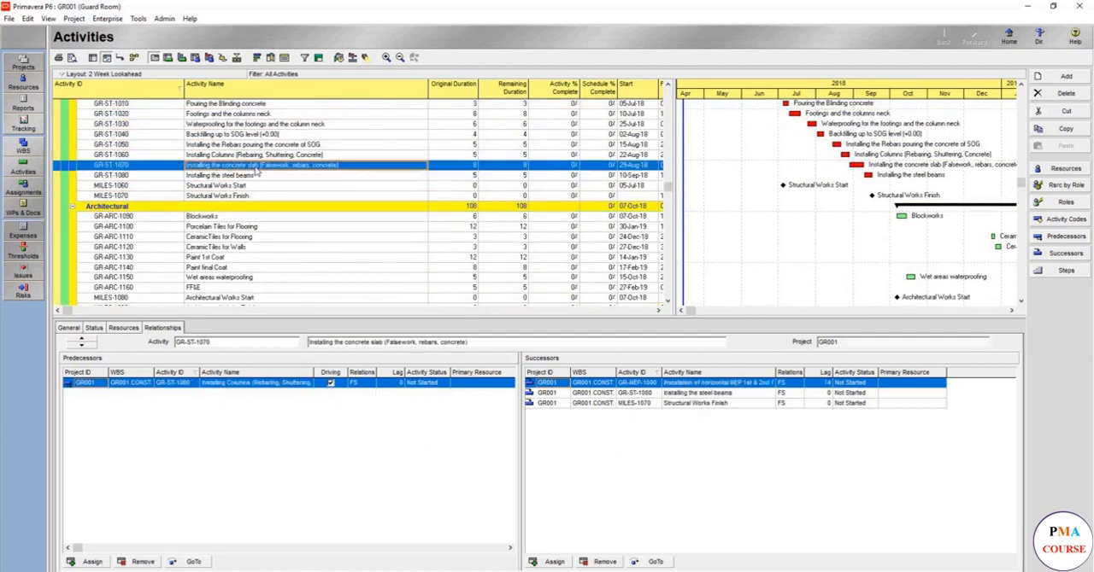
left_click(253, 156)
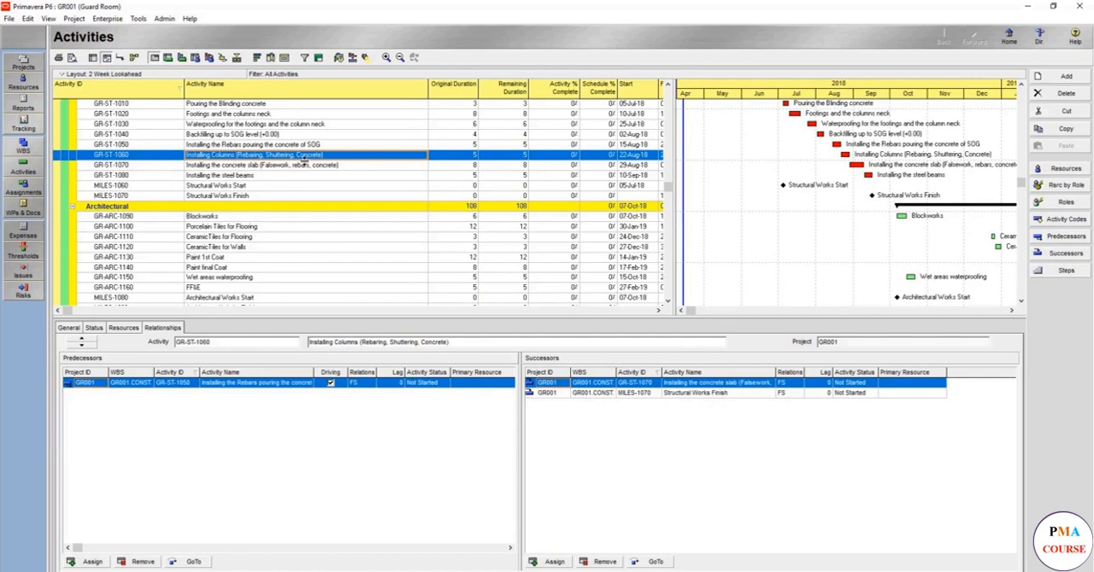
scroll(304, 162, "down", 1)
scroll(304, 163, "down", 2)
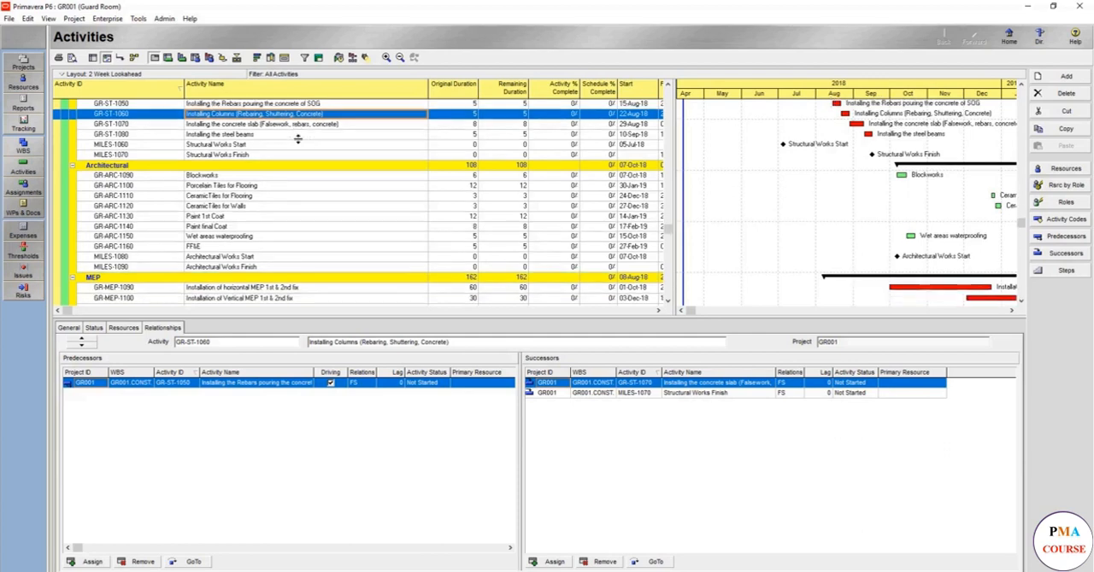
scroll(297, 140, "down", 3)
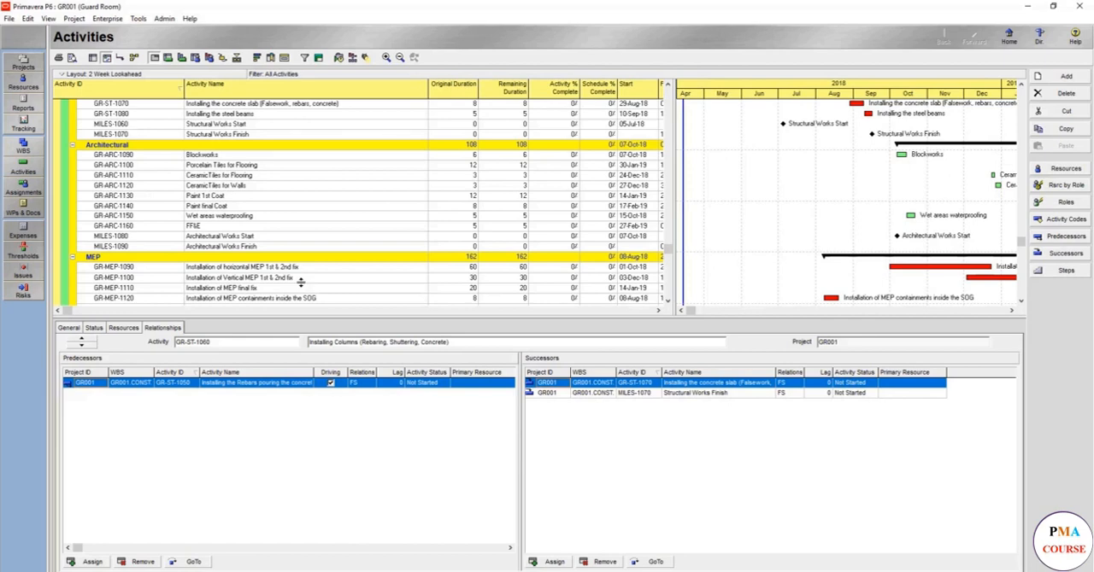
scroll(301, 282, "up", 2)
scroll(314, 232, "up", 1)
scroll(314, 233, "up", 1)
scroll(314, 229, "up", 1)
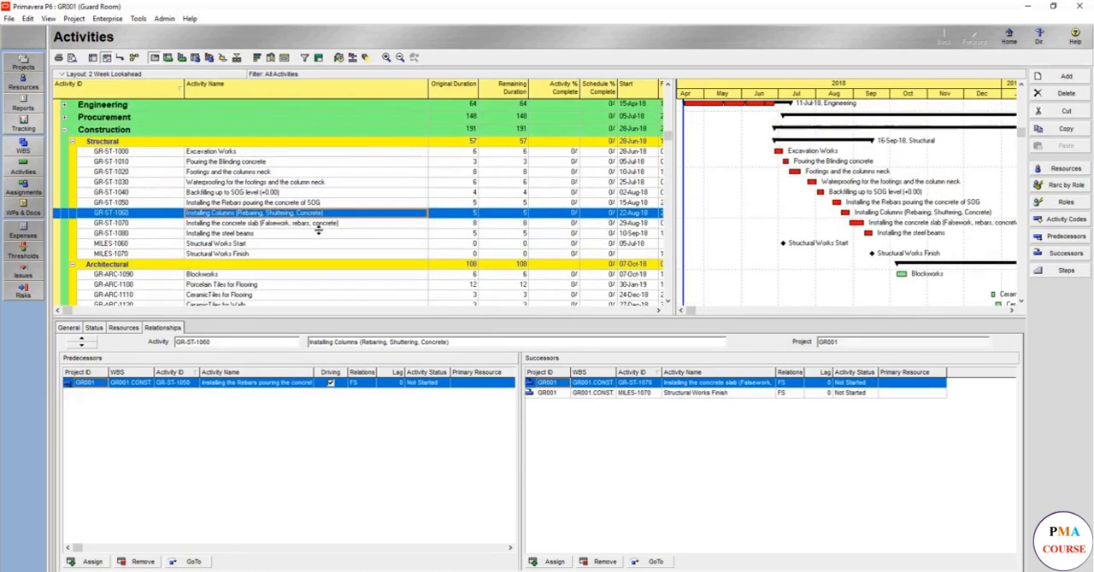
scroll(315, 226, "up", 1)
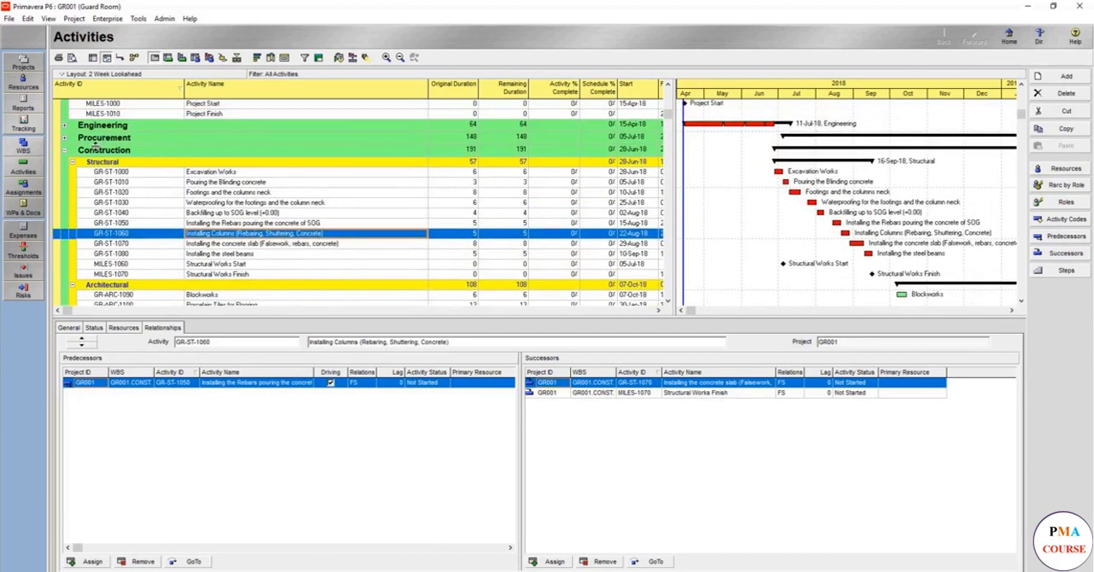
scroll(129, 145, "up", 1)
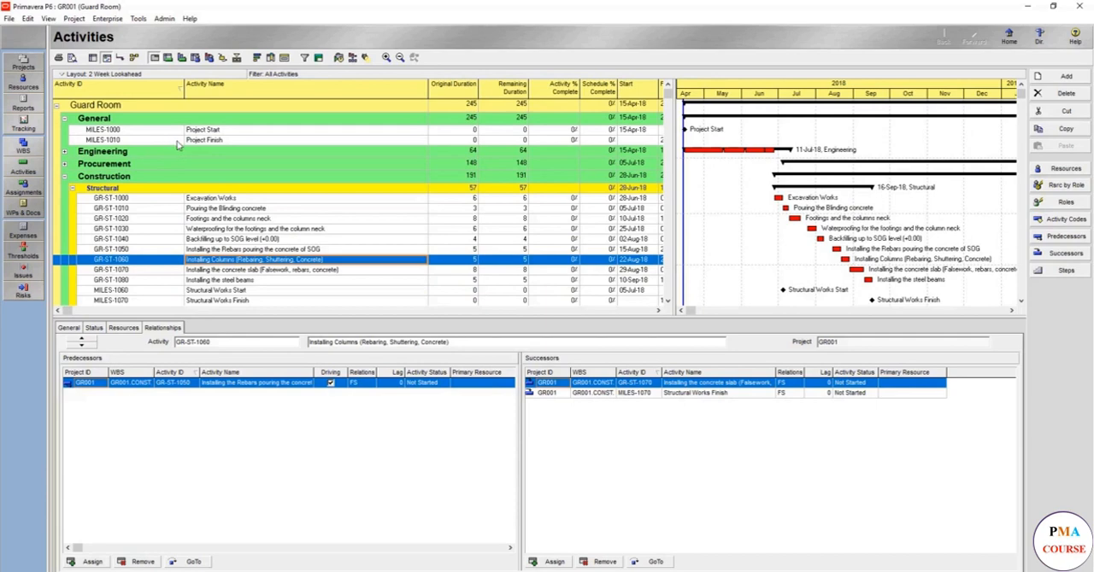
scroll(174, 168, "down", 2)
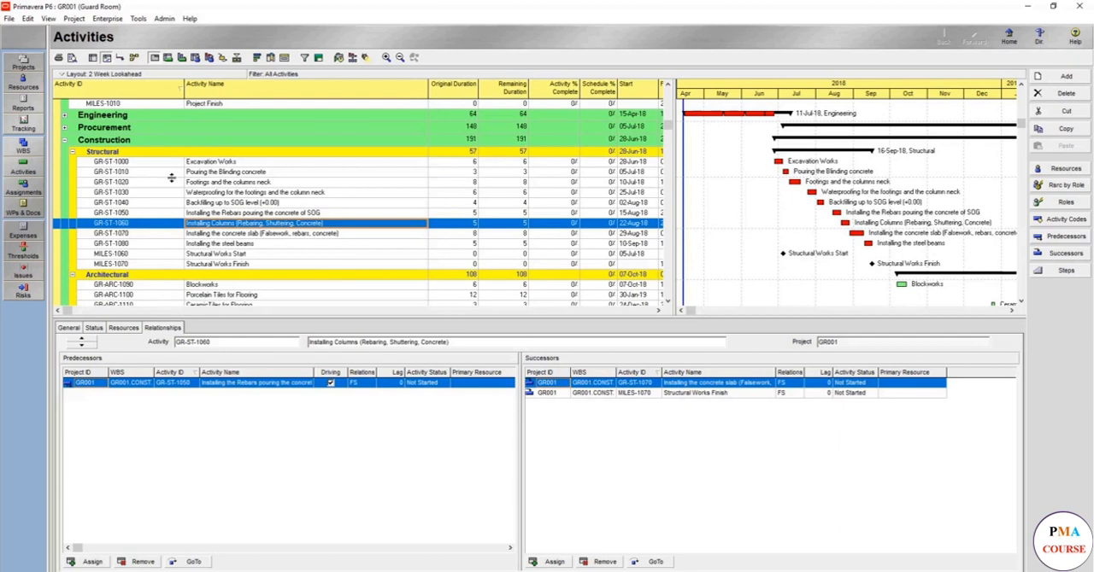
scroll(171, 178, "down", 3)
scroll(171, 178, "down", 3)
scroll(171, 179, "down", 2)
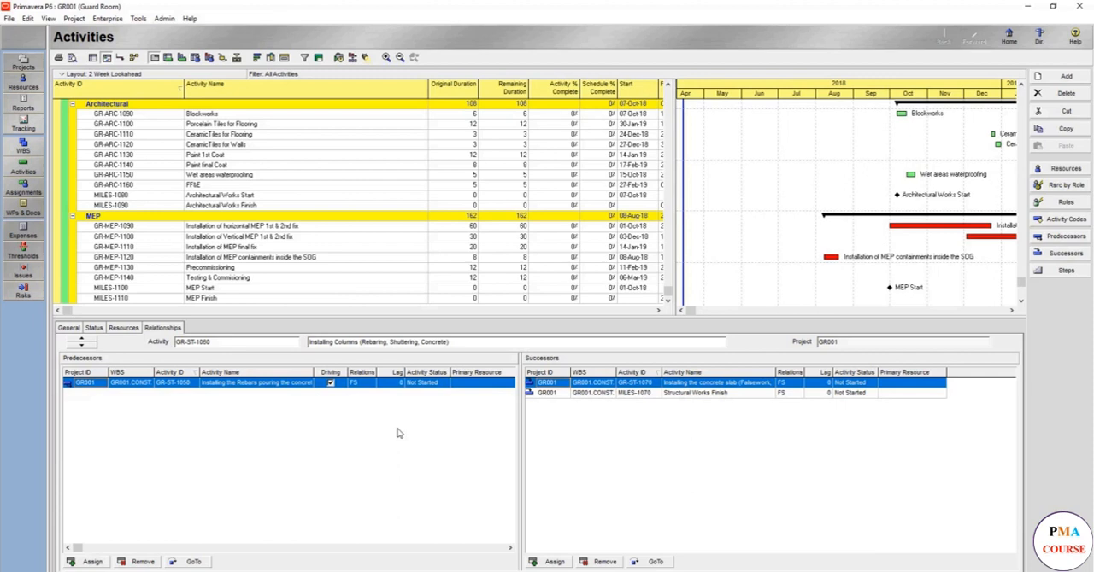
Switch to L.102_Guard Room Detail.dwg and pan across the door and window elevations
left_click(380, 571)
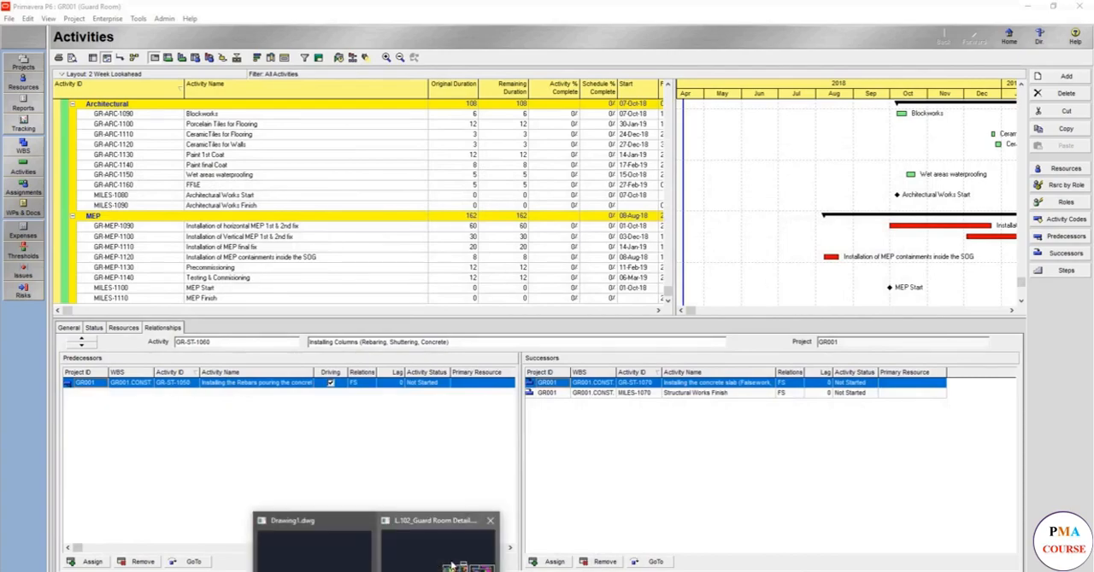
left_click(428, 538)
scroll(774, 493, "up", 2)
scroll(775, 493, "down", 3)
mouse_move(529, 333)
left_mouse_down()
mouse_move(469, 374)
mouse_move(710, 424)
left_mouse_up()
scroll(710, 424, "up", 2)
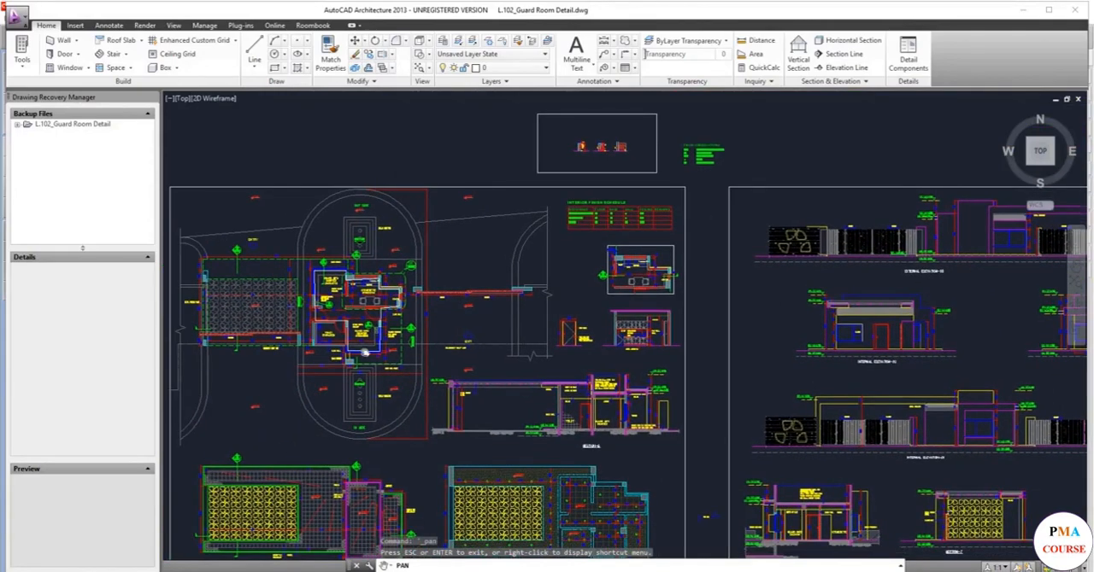
scroll(365, 352, "up", 2)
left_click_drag(881, 384, 320, 422)
scroll(372, 407, "down", 1)
scroll(402, 428, "up", 3)
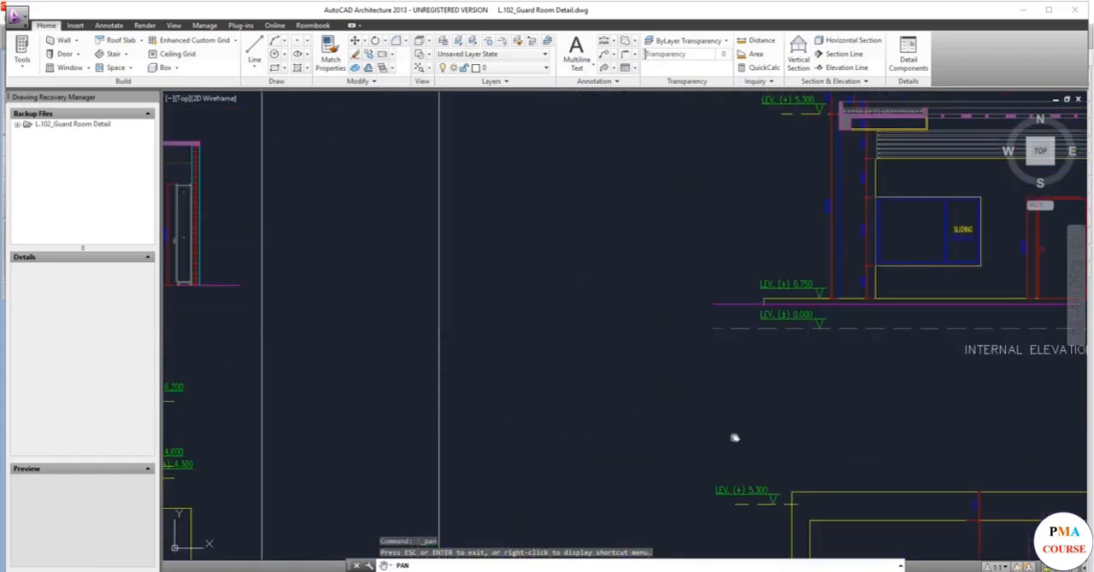
scroll(547, 461, "up", 2)
scroll(547, 460, "down", 1)
scroll(632, 297, "down", 3)
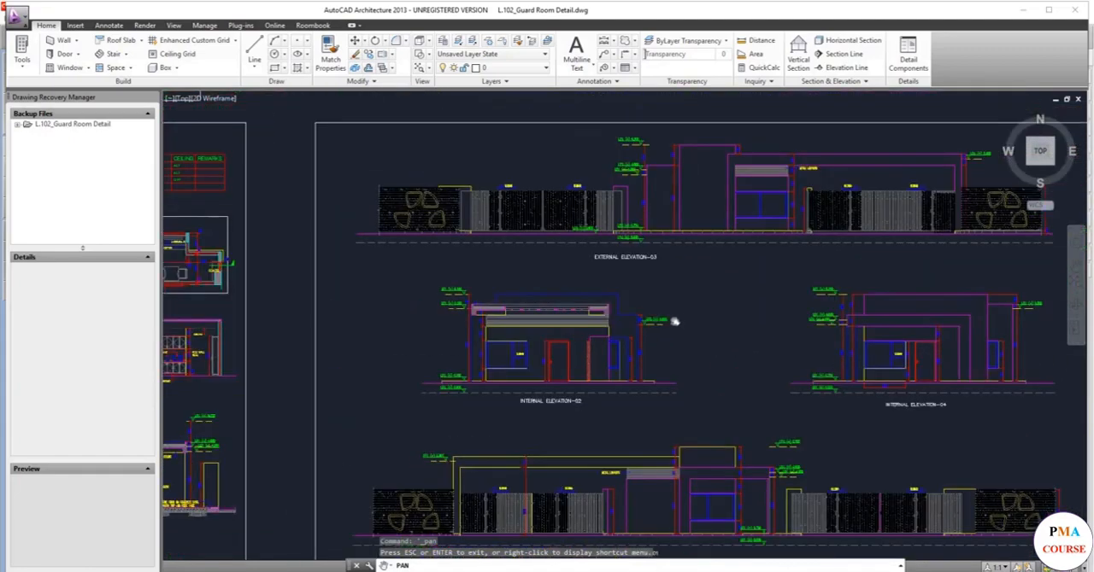
left_click_drag(778, 218, 744, 215)
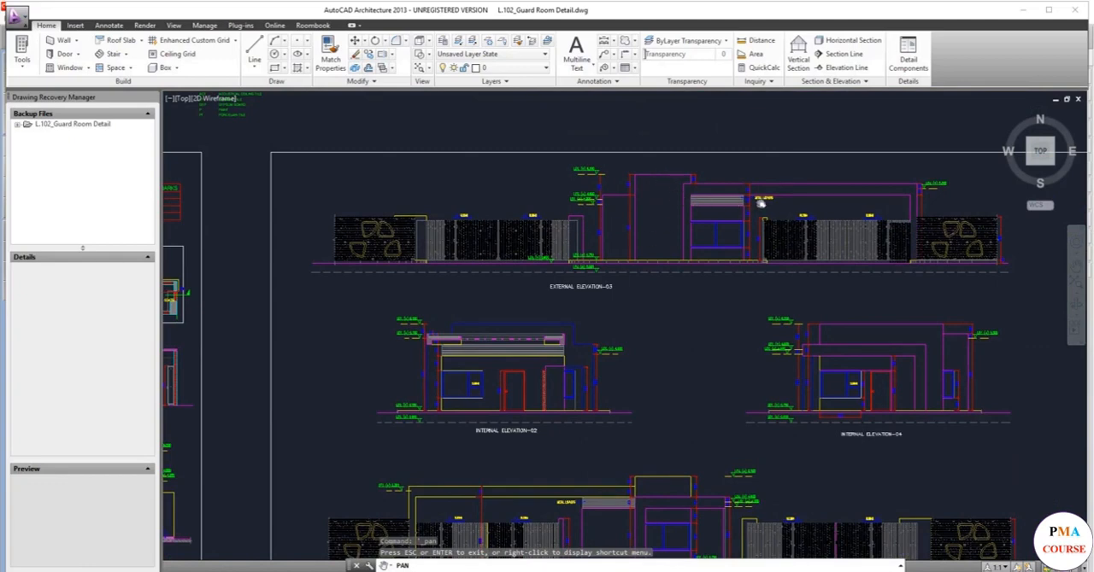
scroll(758, 205, "up", 4)
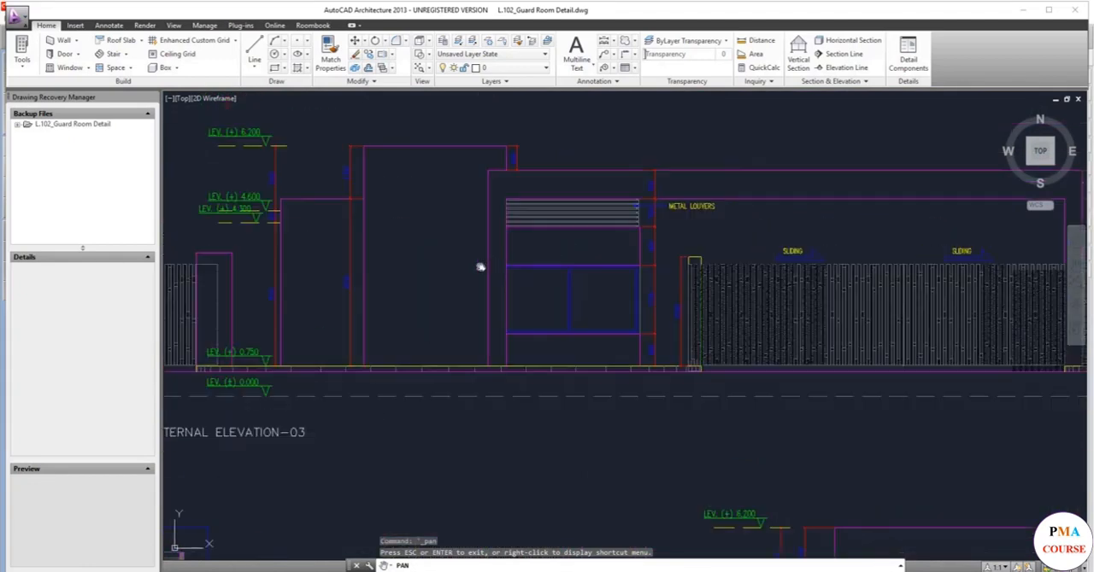
scroll(687, 211, "down", 4)
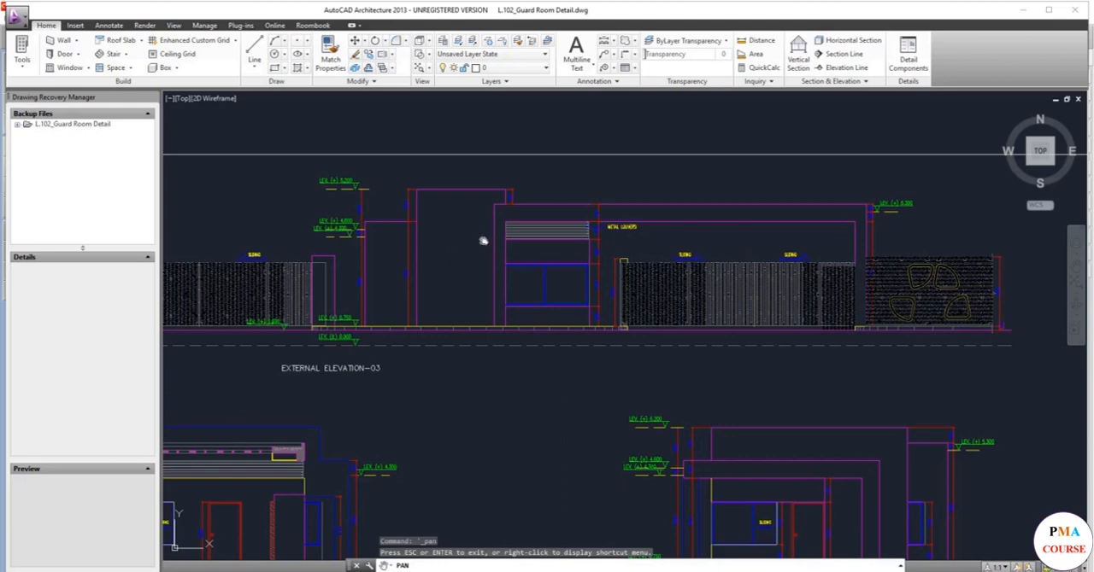
mouse_move(484, 396)
left_mouse_down()
mouse_move(600, 262)
mouse_move(526, 323)
left_mouse_up()
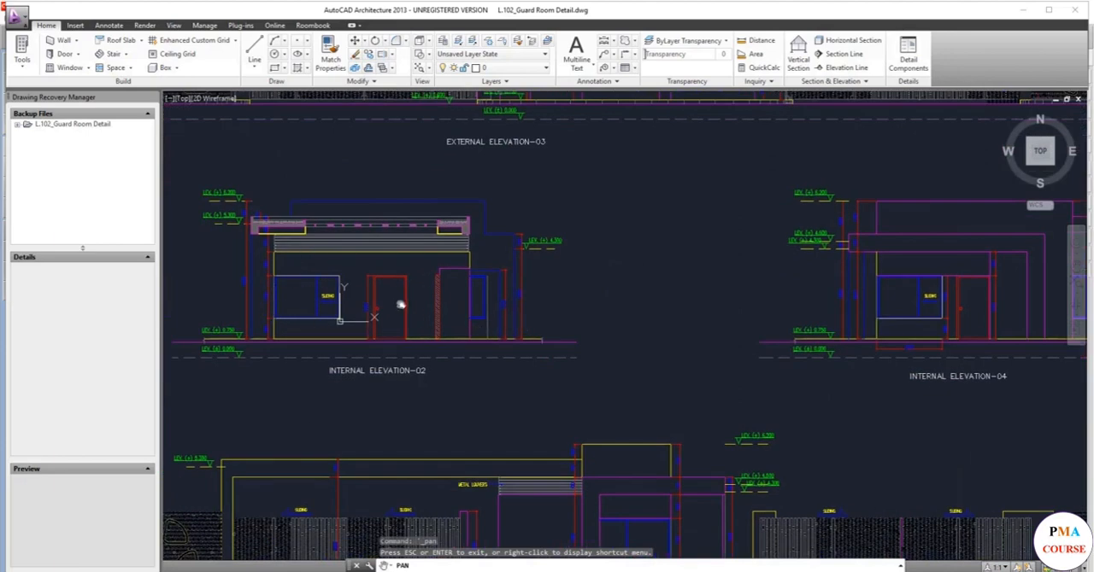
scroll(399, 305, "down", 5)
scroll(399, 305, "down", 2)
scroll(399, 305, "up", 3)
scroll(399, 305, "up", 3)
scroll(399, 305, "down", 6)
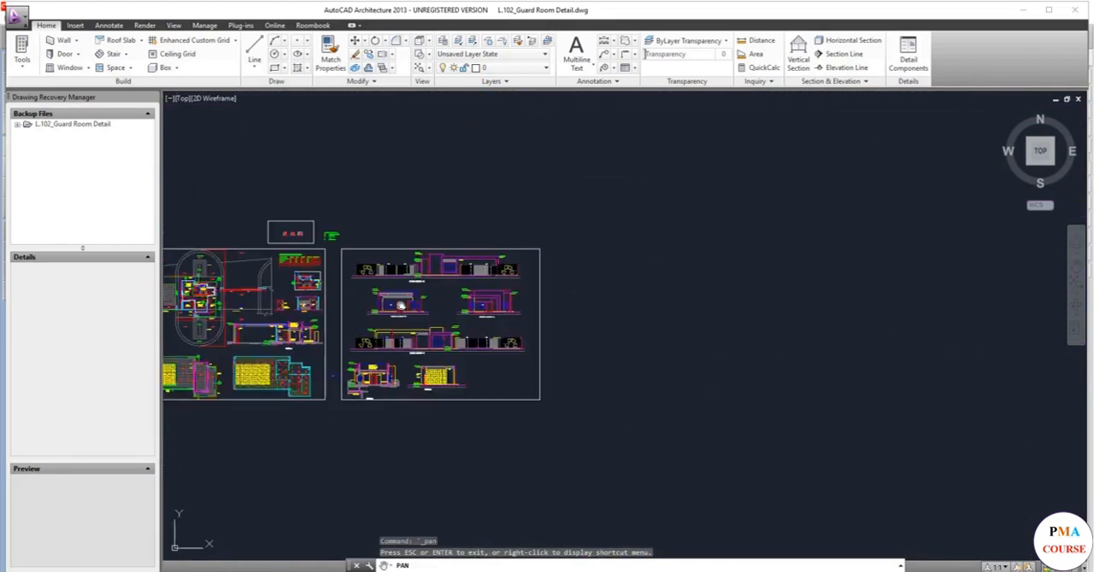
Pan to centre both Guard Room section and elevation sheets in the view
left_click_drag(324, 291, 554, 288)
scroll(554, 288, "up", 2)
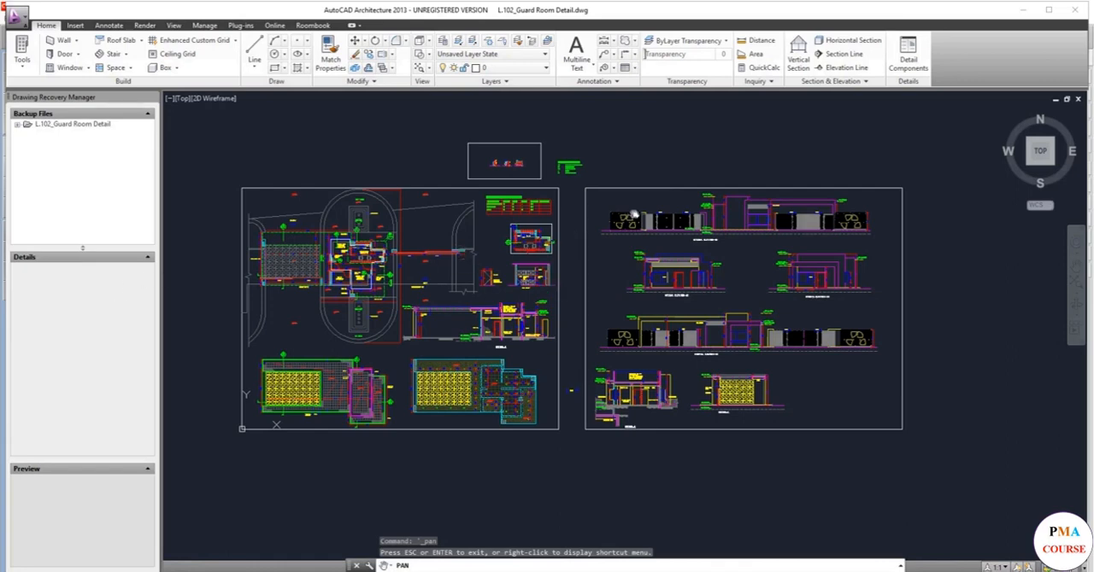
scroll(333, 295, "up", 5)
scroll(931, 323, "up", 3)
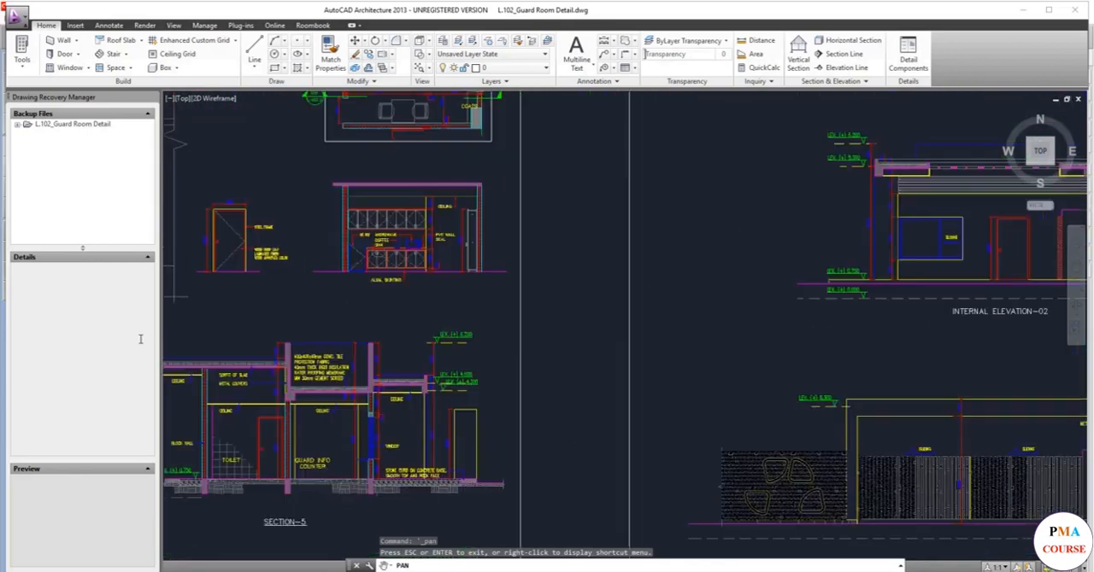
scroll(756, 355, "down", 5)
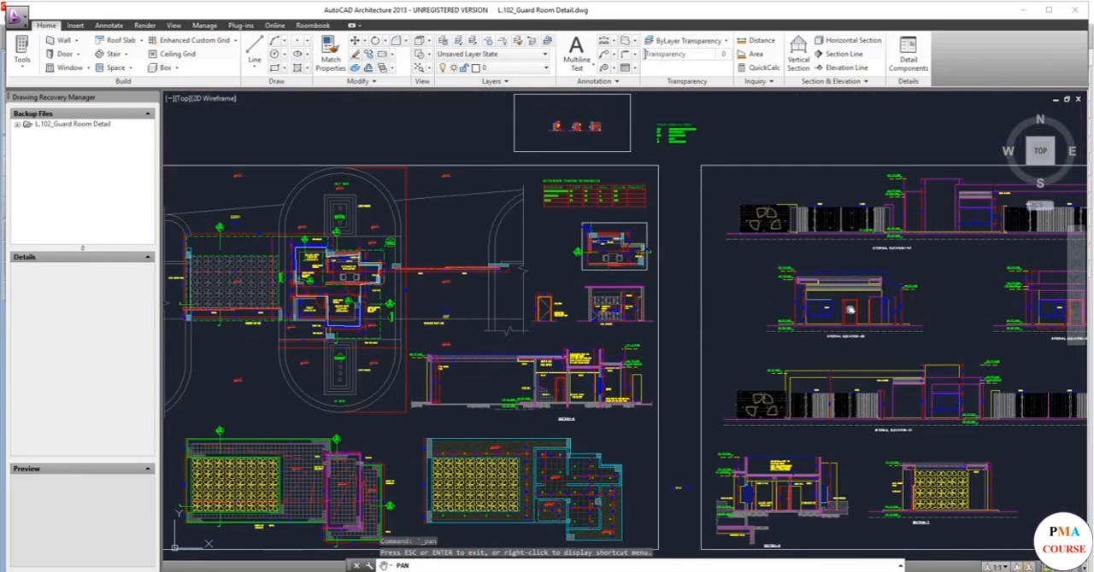
scroll(842, 272, "up", 5)
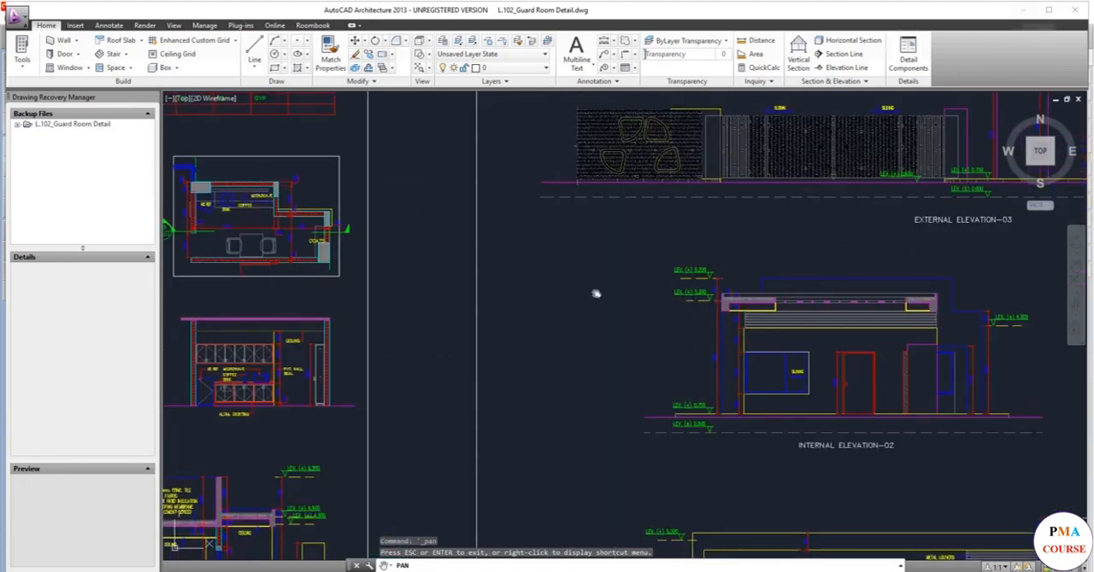
Return to the P6 schedule, sort activities by Start and select rows under Architectural
key("alt+Tab")
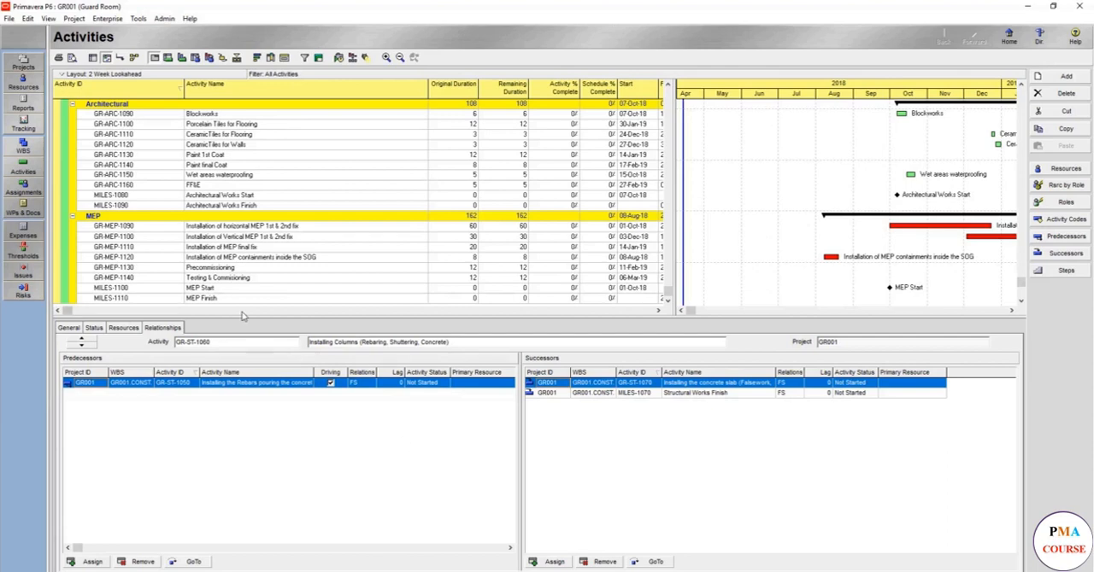
scroll(241, 316, "up", 3)
left_click(228, 217)
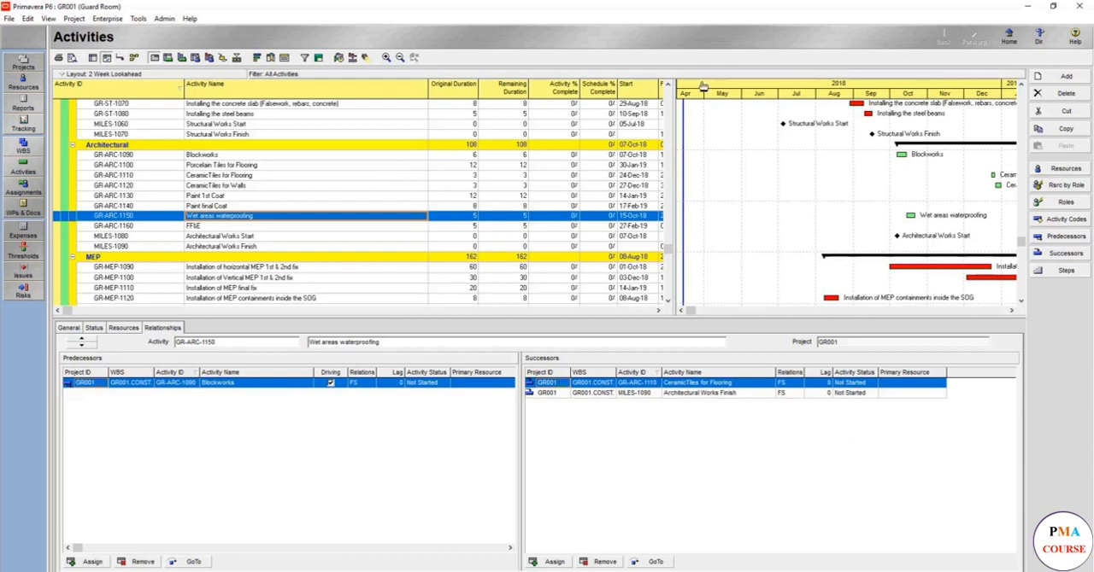
left_click(627, 90)
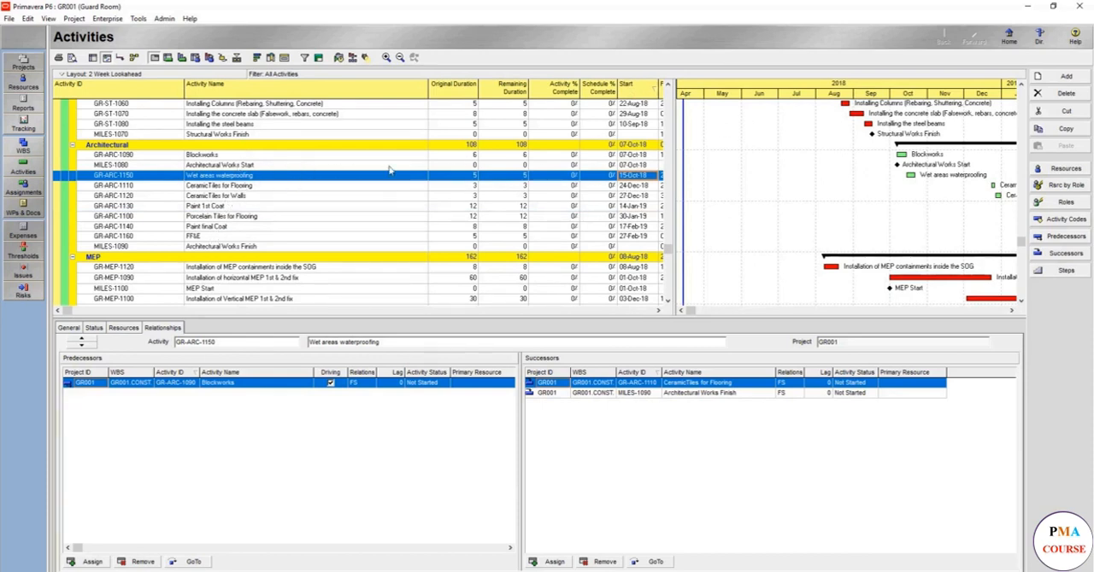
left_click(249, 165)
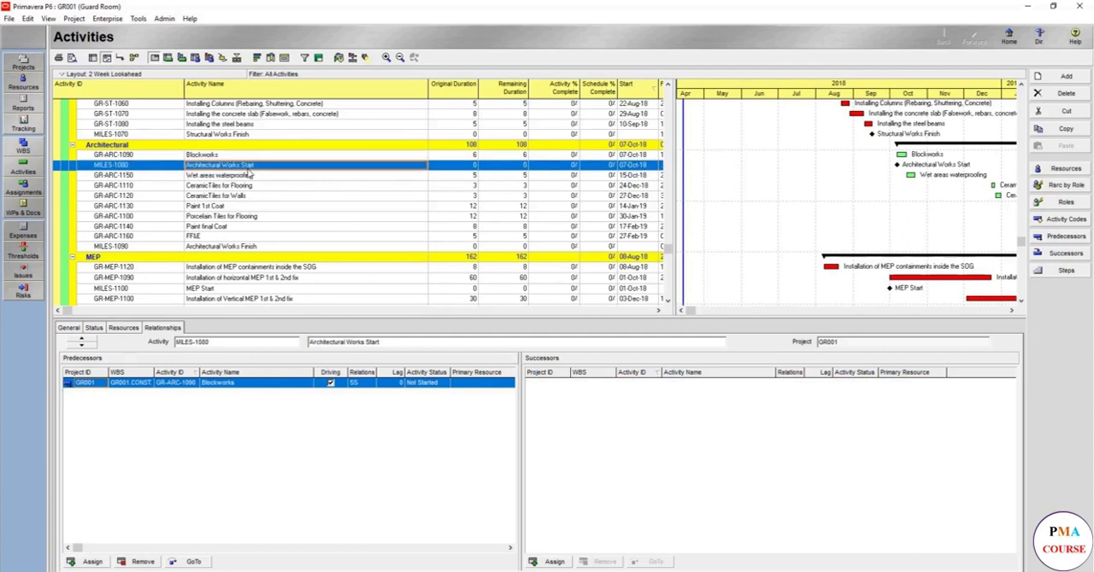
left_click(229, 185)
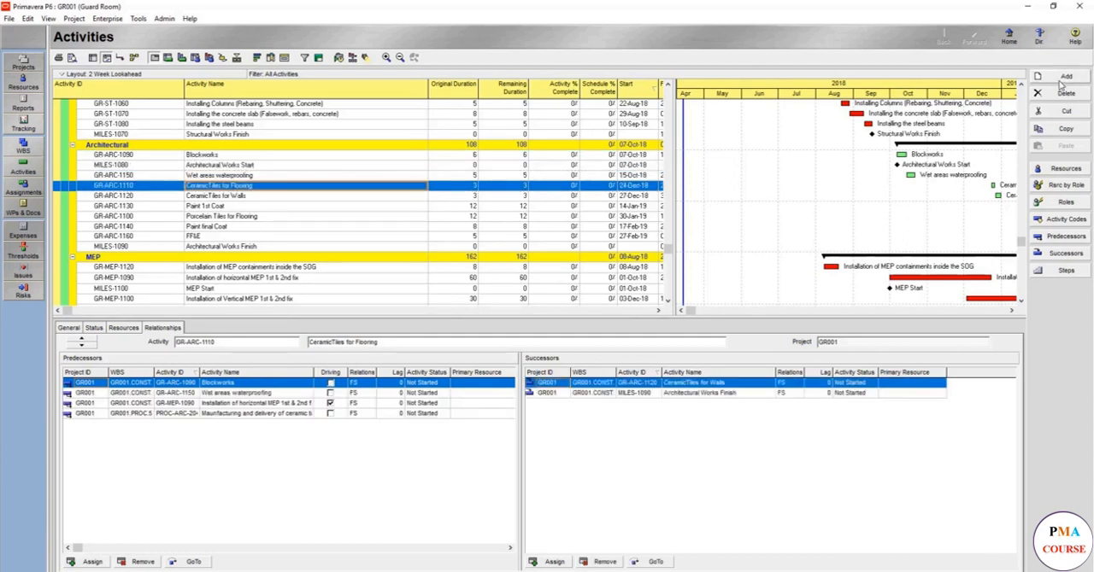
Add new Architectural activities and delete the stray GR-ST-1090 added under structural works
left_click(1065, 79)
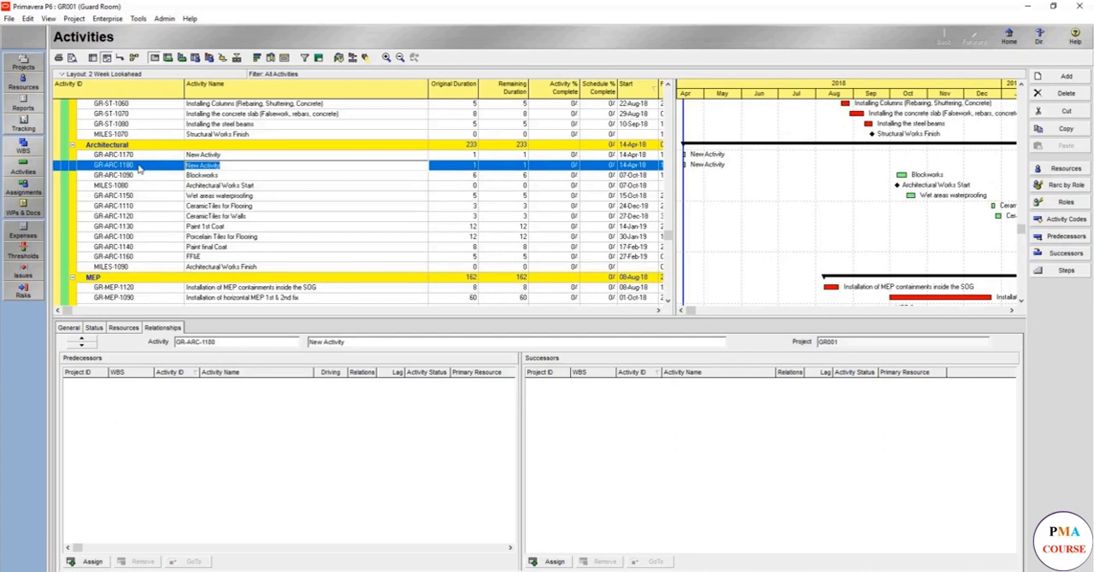
left_click(248, 125)
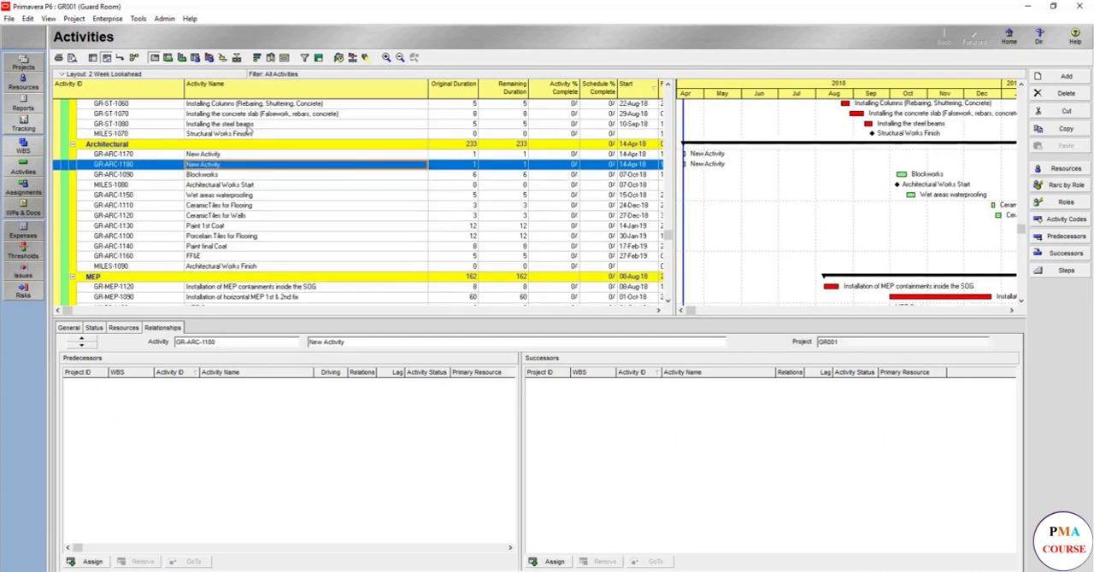
left_click(1067, 78)
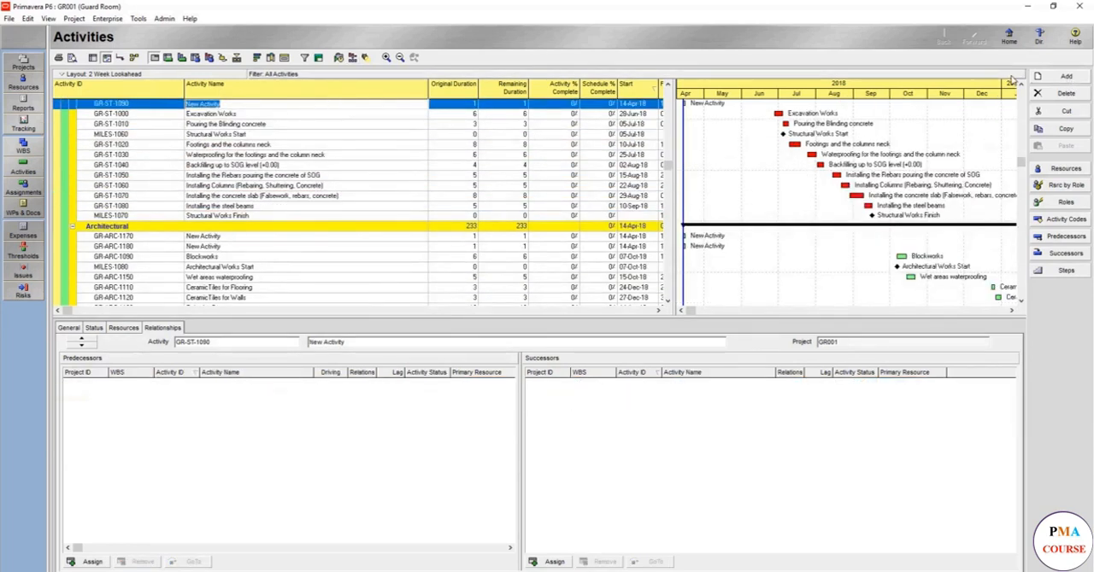
left_click(1051, 94)
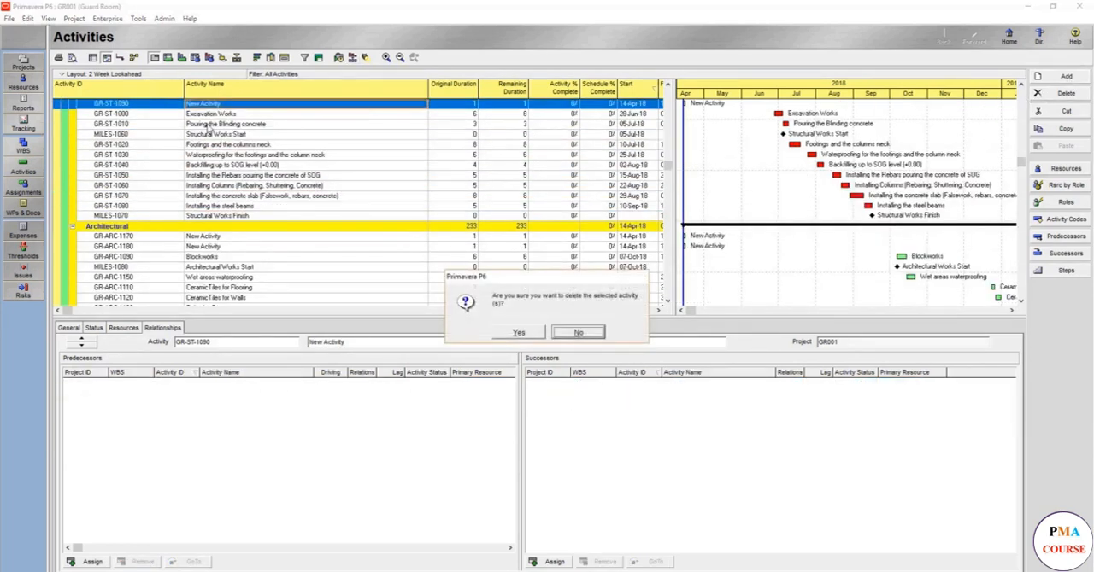
left_click(518, 332)
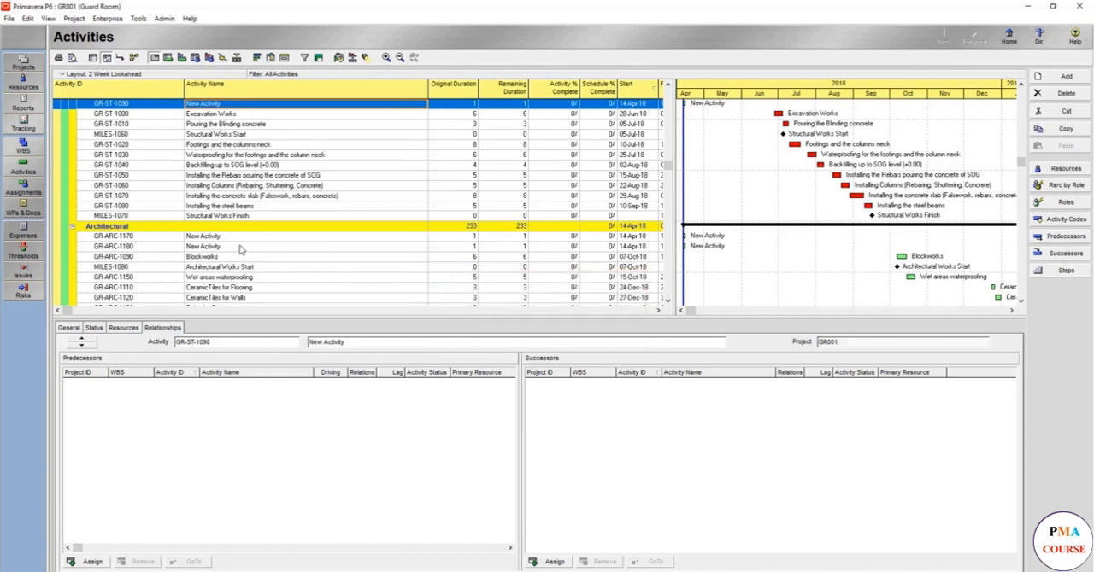
left_click(233, 227)
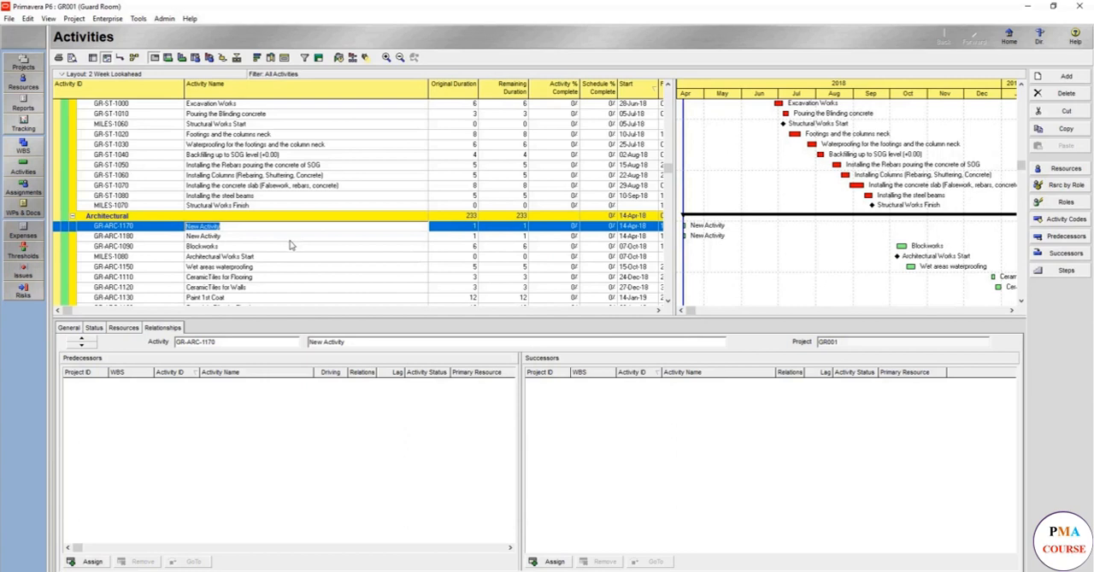
type("Doo")
type("r")
type("s 7")
Name GR-ARC-1170 'Install Doors & Windows frames' and move to its Original Duration
key("BackSpace")
key("BackSpace")
key("BackSpace")
type("Install")
type("Window fram")
type("ss")
key("Tab")
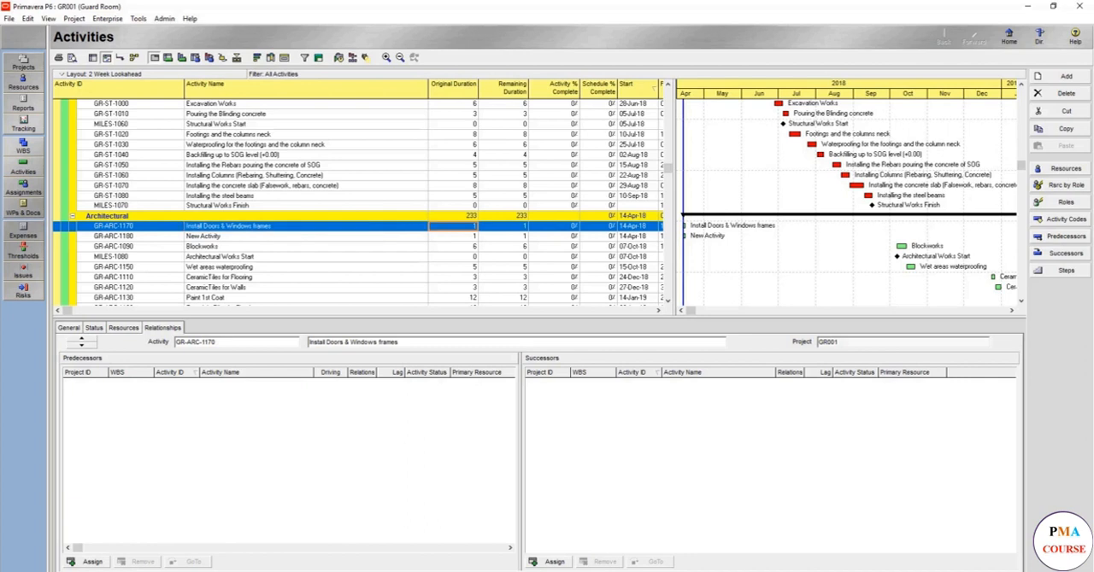
type("6")
Confirm duration 6, then name the activities '(1st fix)' frames and '(2nd fix)' Doors & Windows
key("Return")
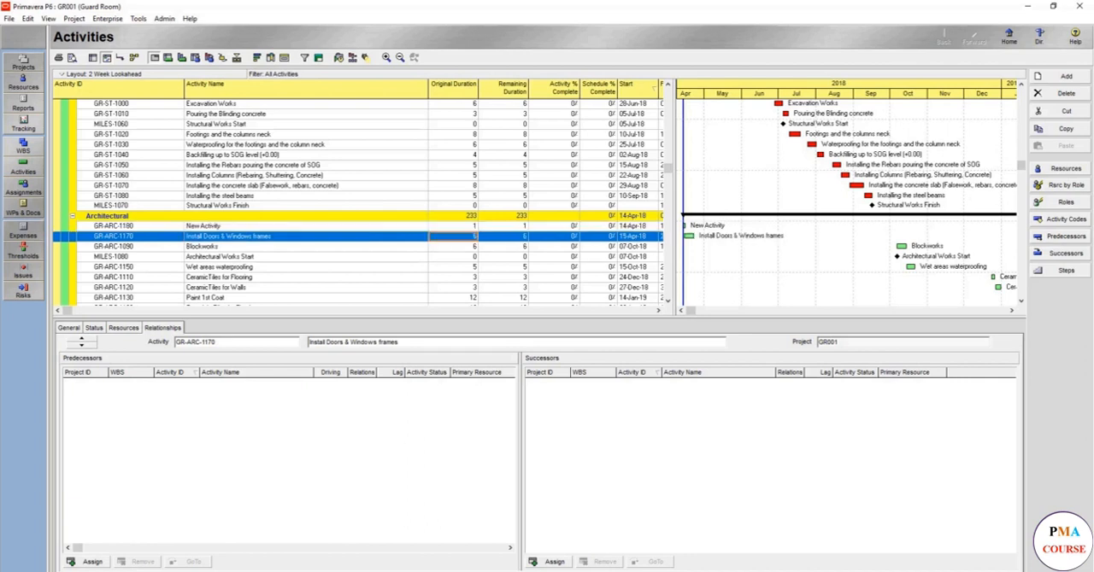
key("Up")
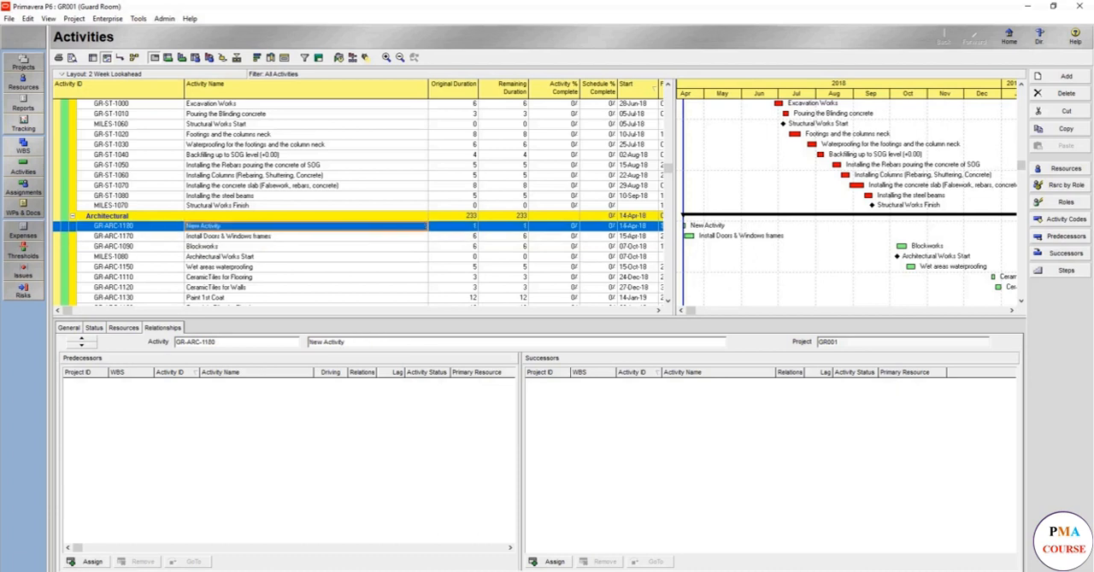
key("F2")
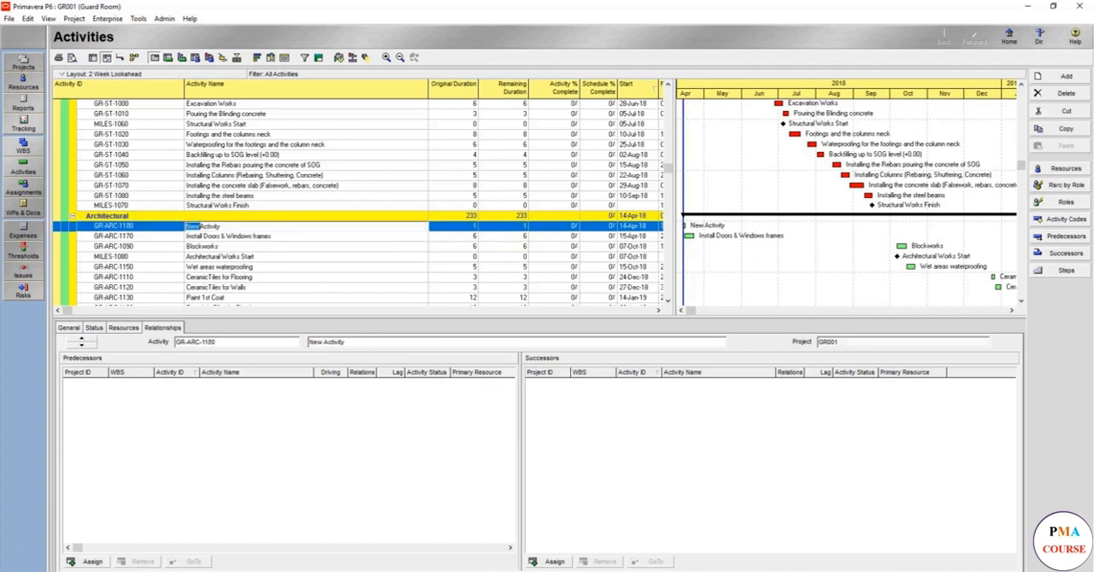
type("Install the")
type(" Doors & Window")
type("s")
key("Return")
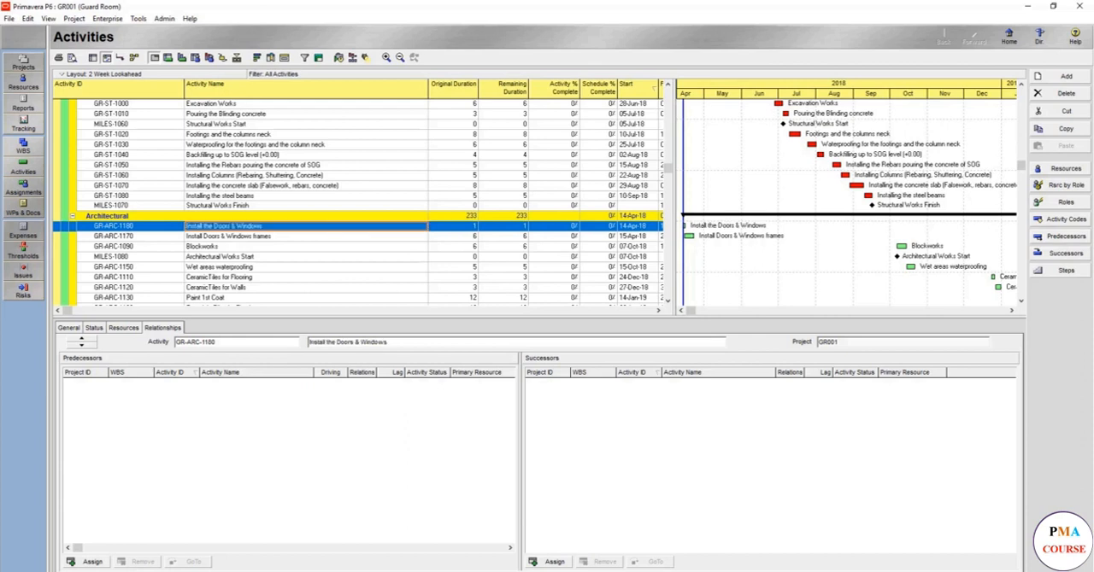
left_click(285, 228)
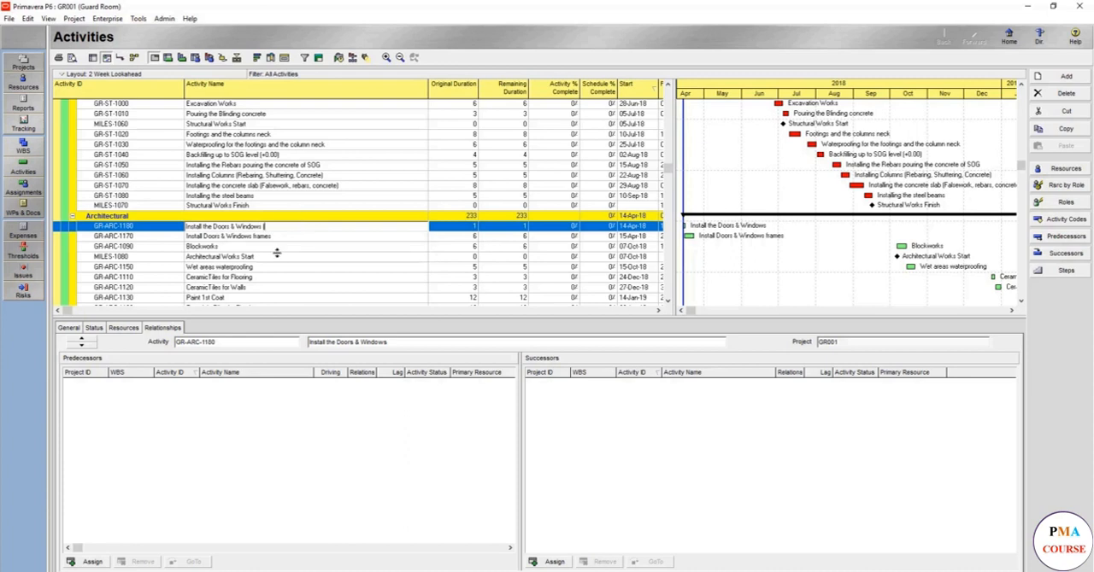
type("2nd fix")
type(")")
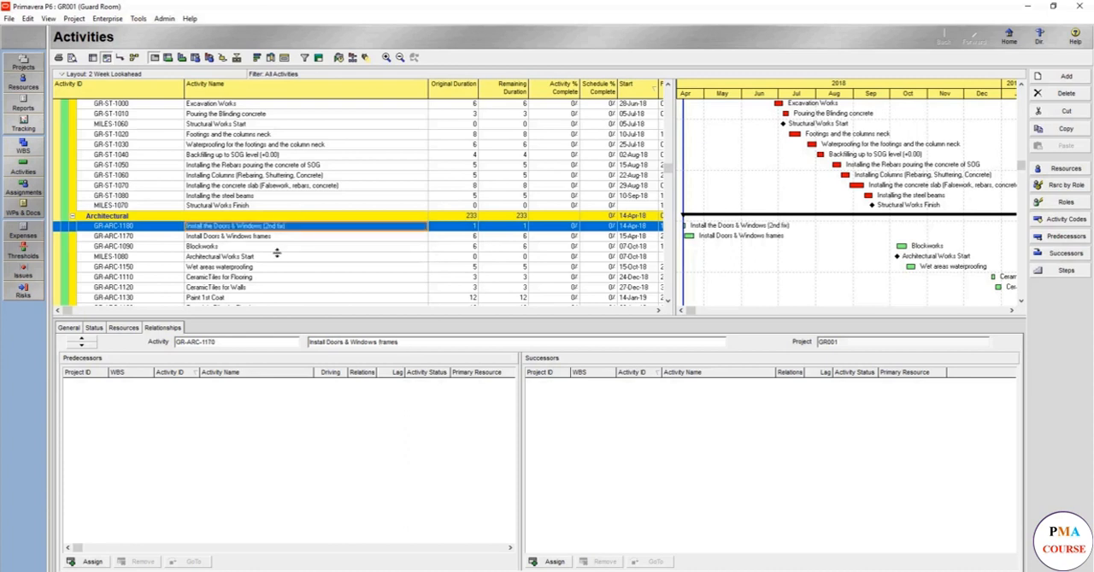
key("Down")
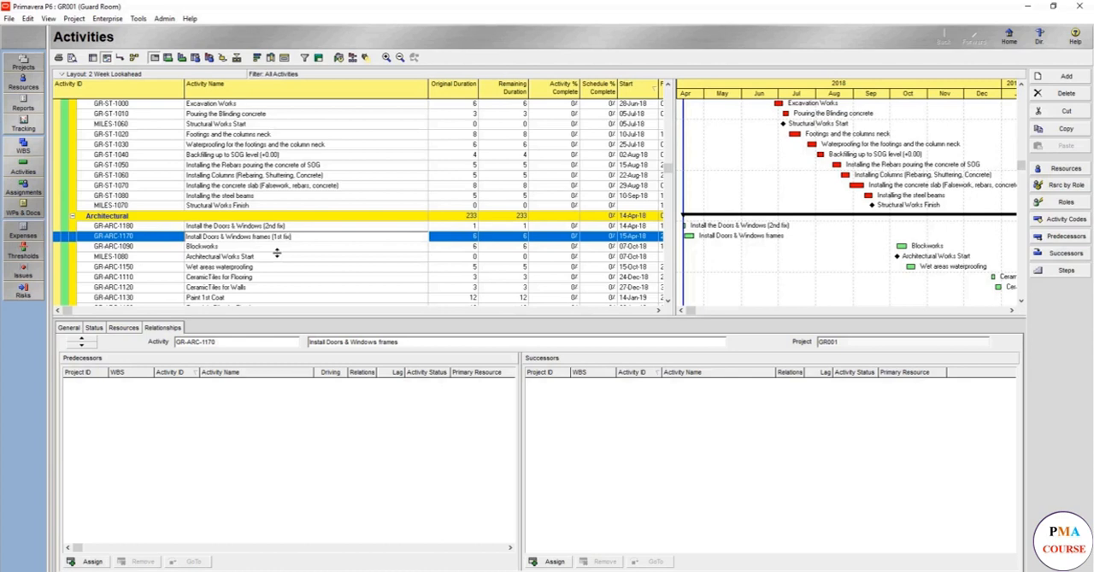
type(")")
key("Return")
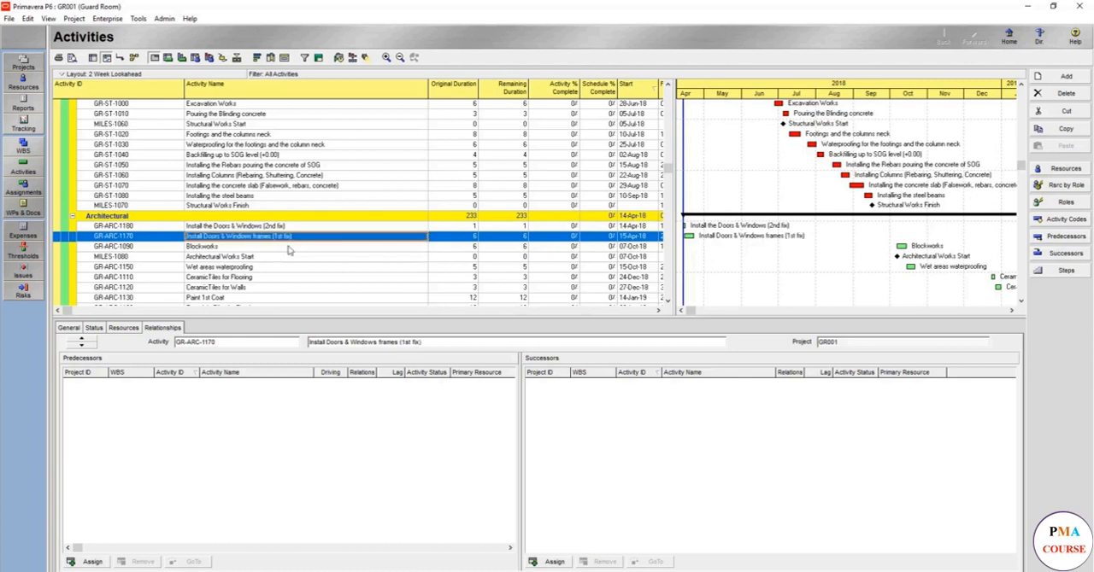
Give the Doors & Windows (2nd fix) activity GR-ARC-1180 an original duration of 3
left_click(468, 227)
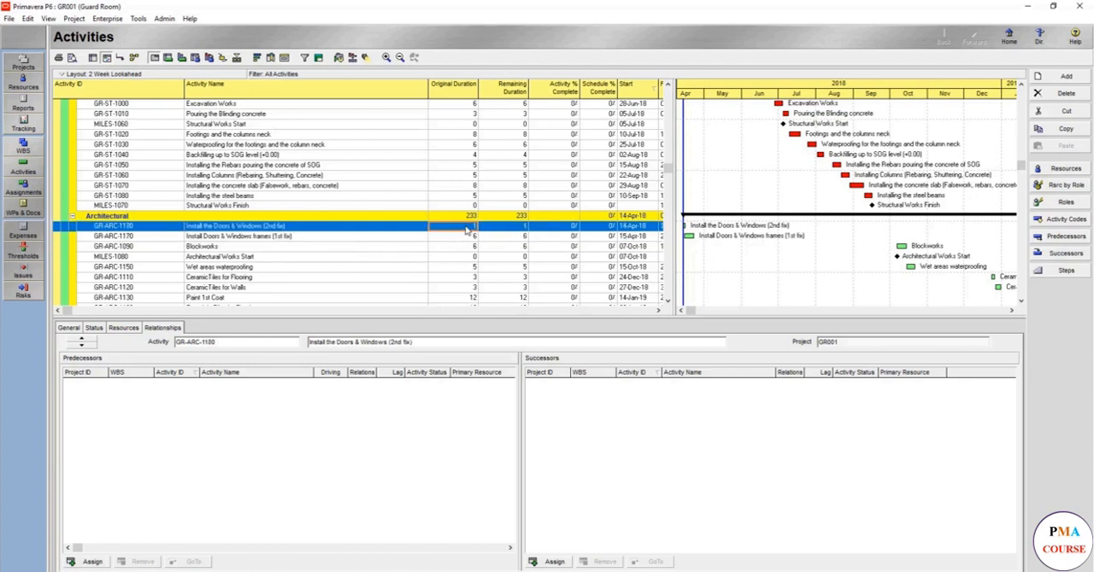
key("Return")
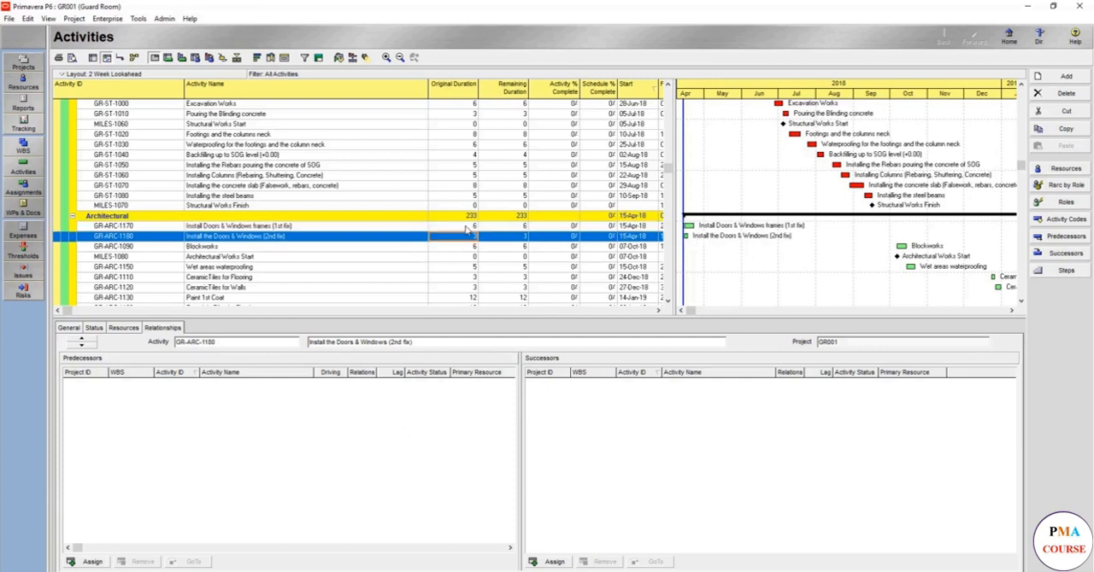
Link the frames (1st fix) activity with Paint 1st Coat (GR-ARC-1130)
left_click(376, 227)
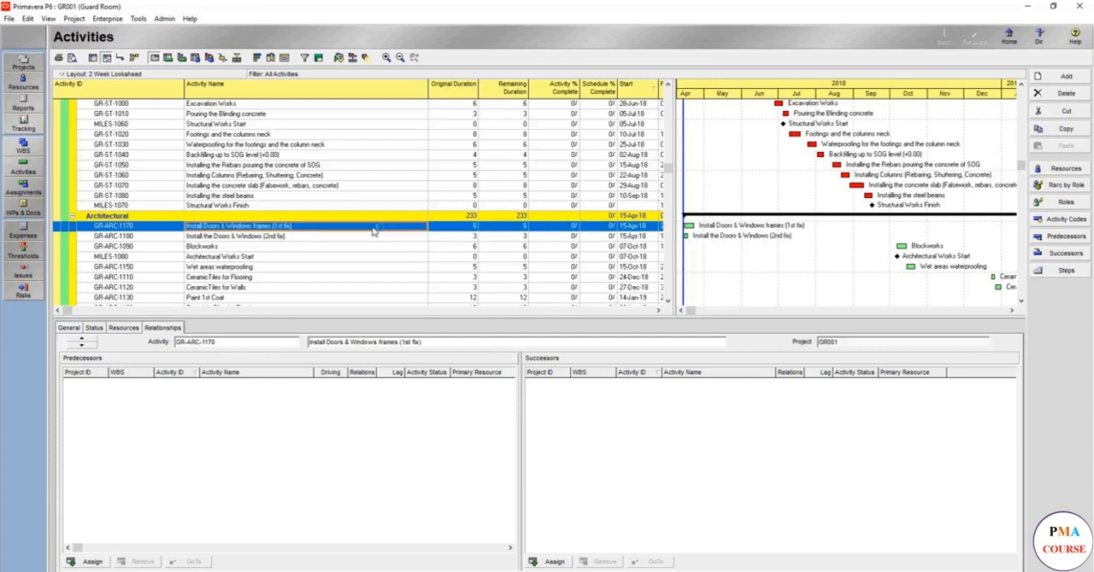
scroll(342, 241, "down", 1)
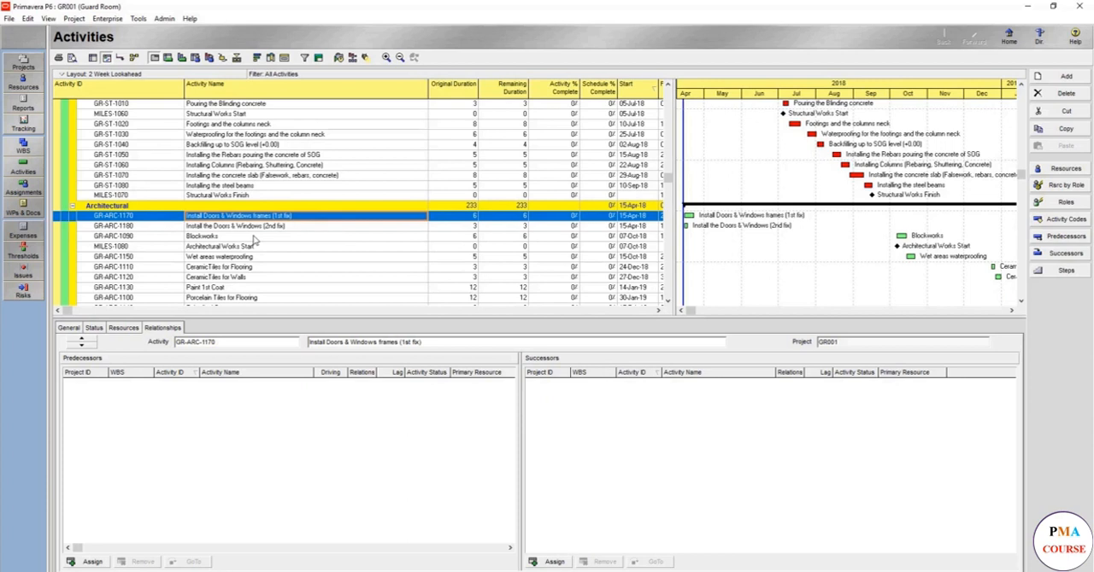
scroll(254, 240, "down", 3)
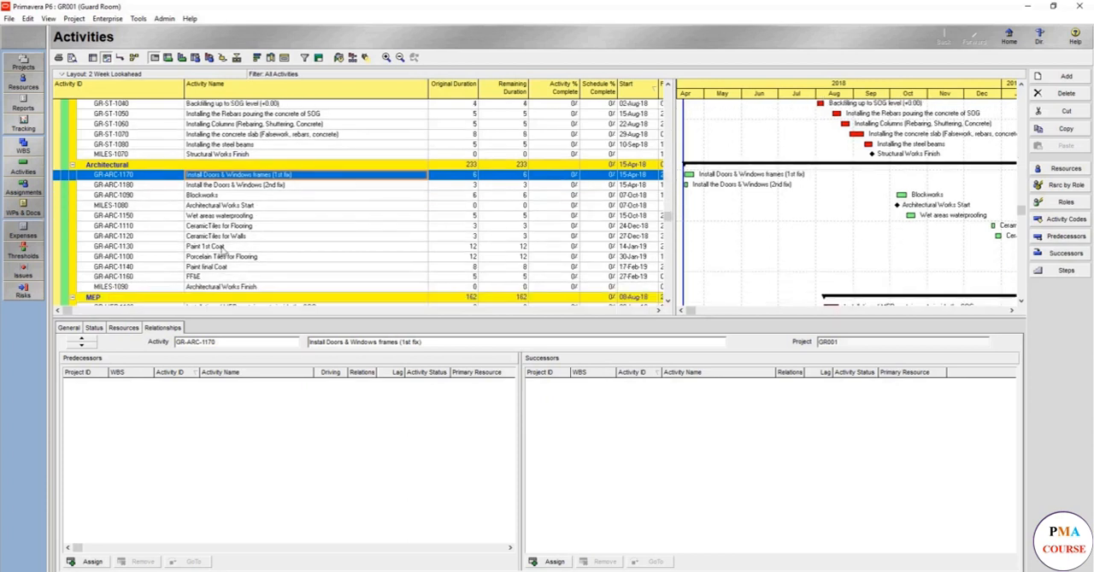
left_click(220, 247, "ctrl")
left_click(220, 248)
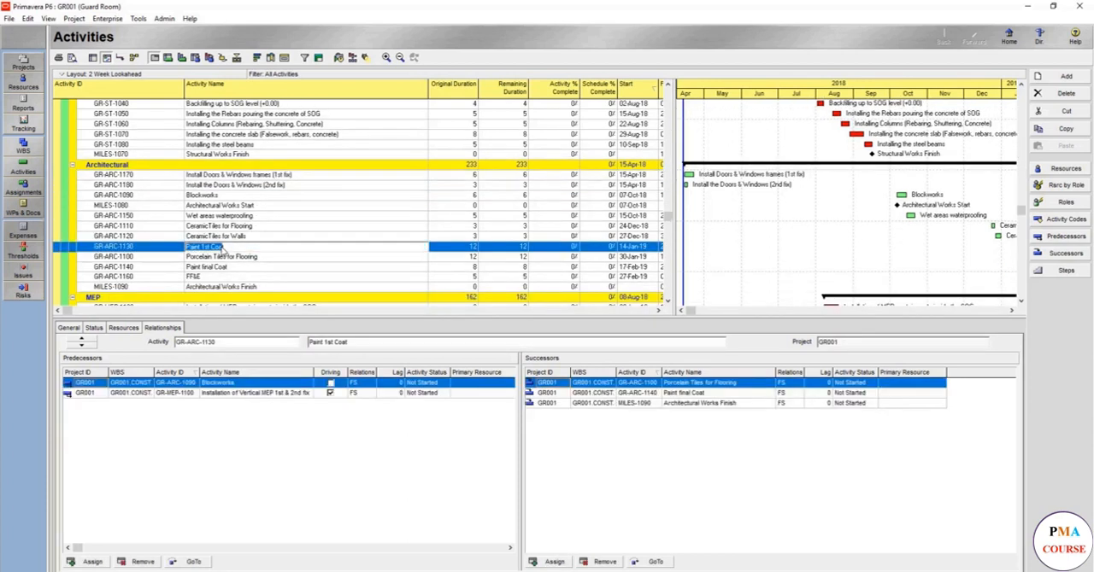
left_click(229, 175, "ctrl")
right_click(231, 175)
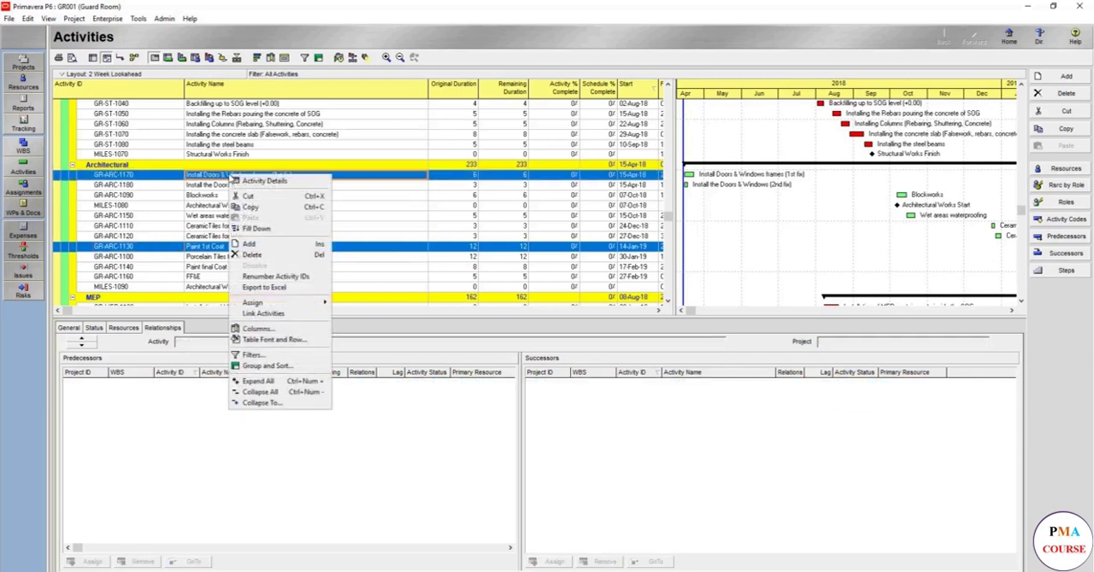
left_click(262, 314)
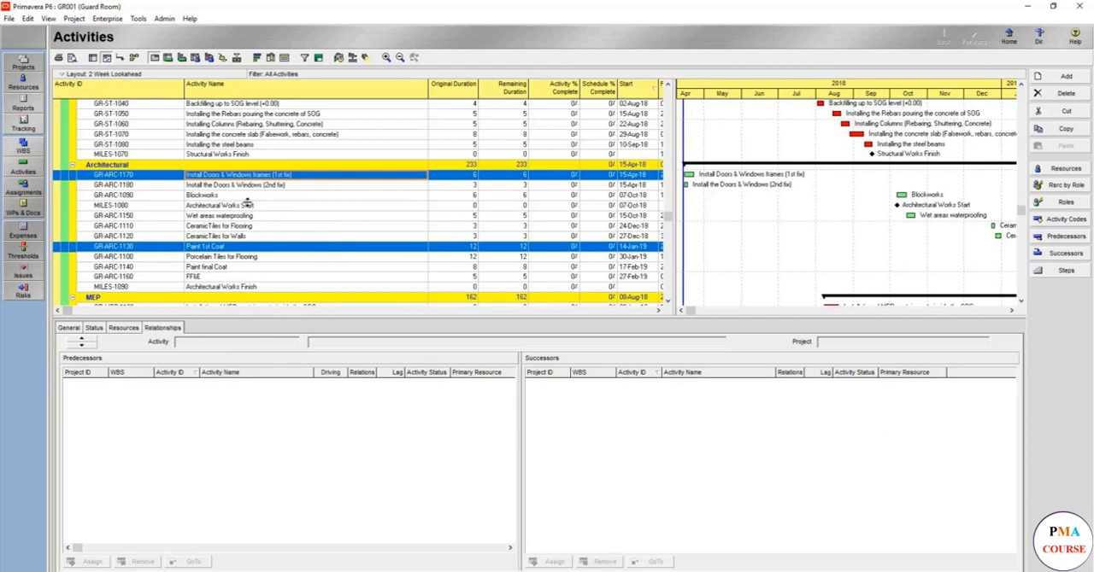
Link the 2nd fix activity GR-ARC-1180 to GR-ARC-1170 finish-to-start and check the relationship
left_click(260, 186)
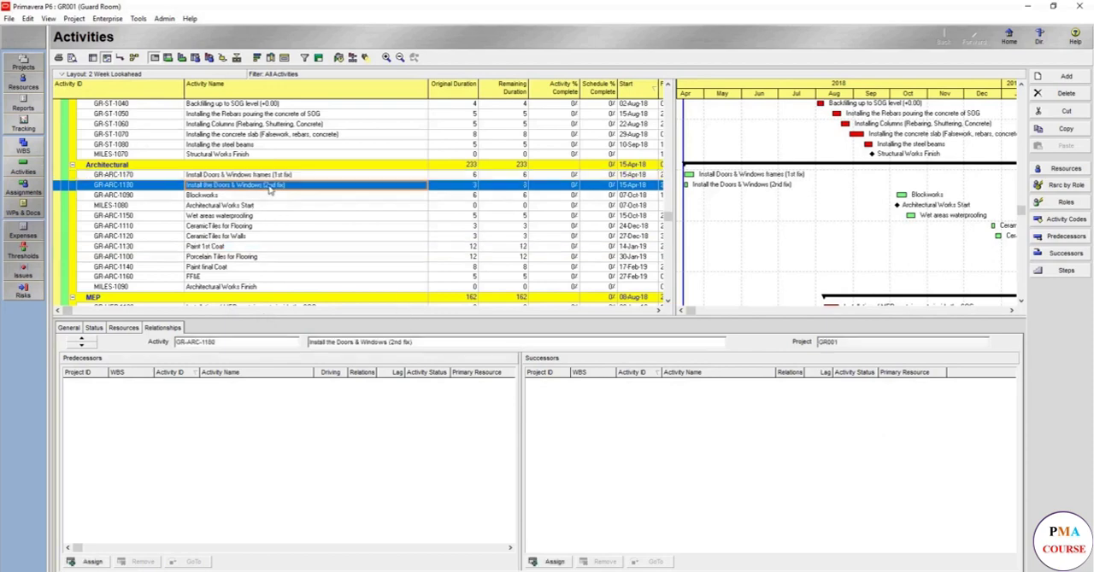
left_click(259, 175, "shift")
right_click(261, 177)
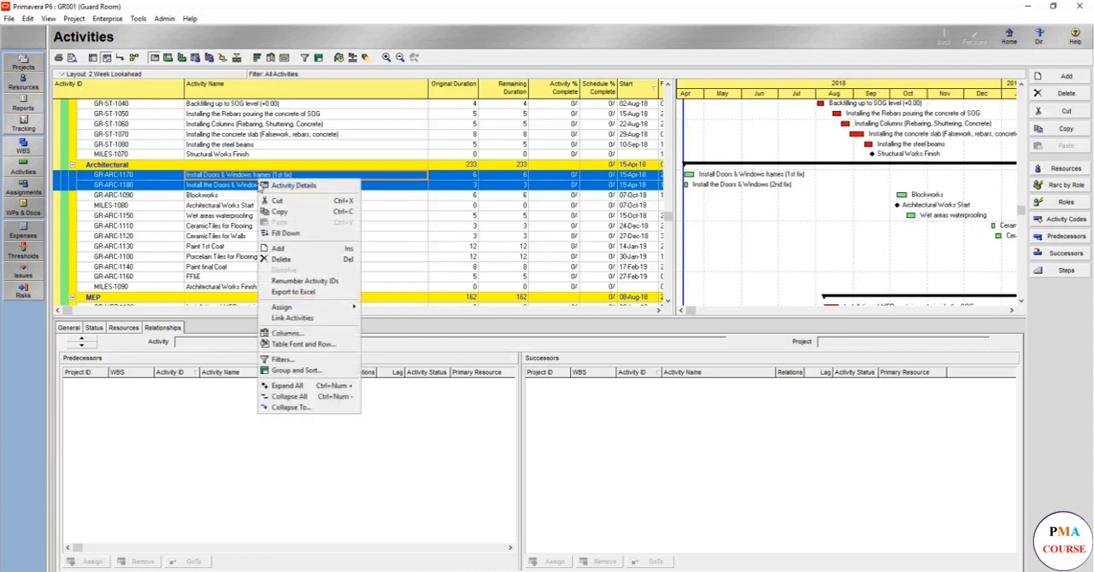
left_click(294, 320)
left_click(236, 187)
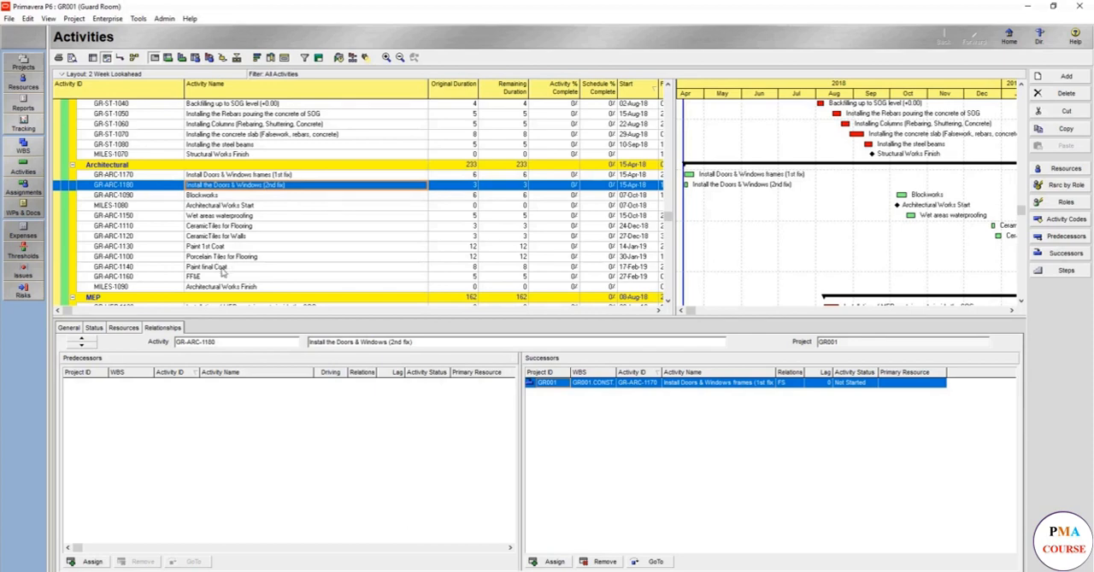
Link the 2nd fix activity with Porcelain Tiles for Flooring (GR-ARC-1100) and review both relationships
left_click(245, 257, "ctrl")
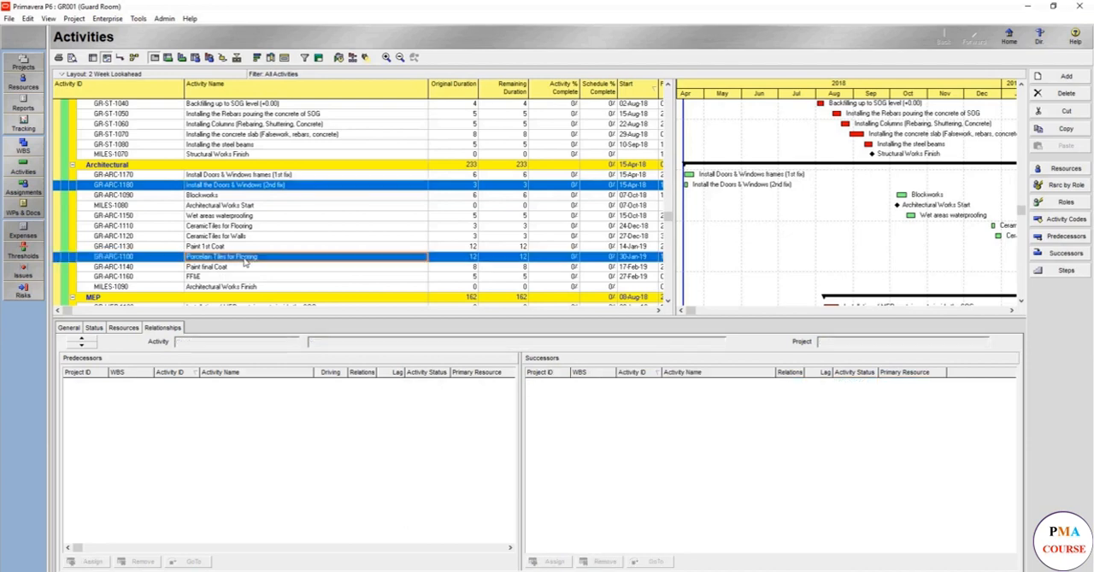
right_click(247, 259)
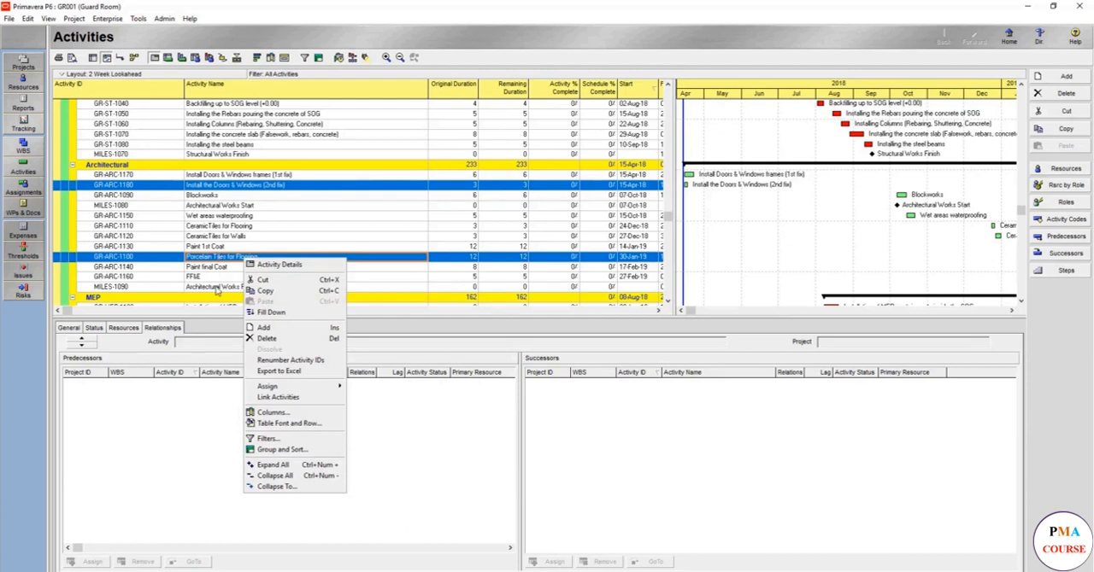
left_click(277, 398)
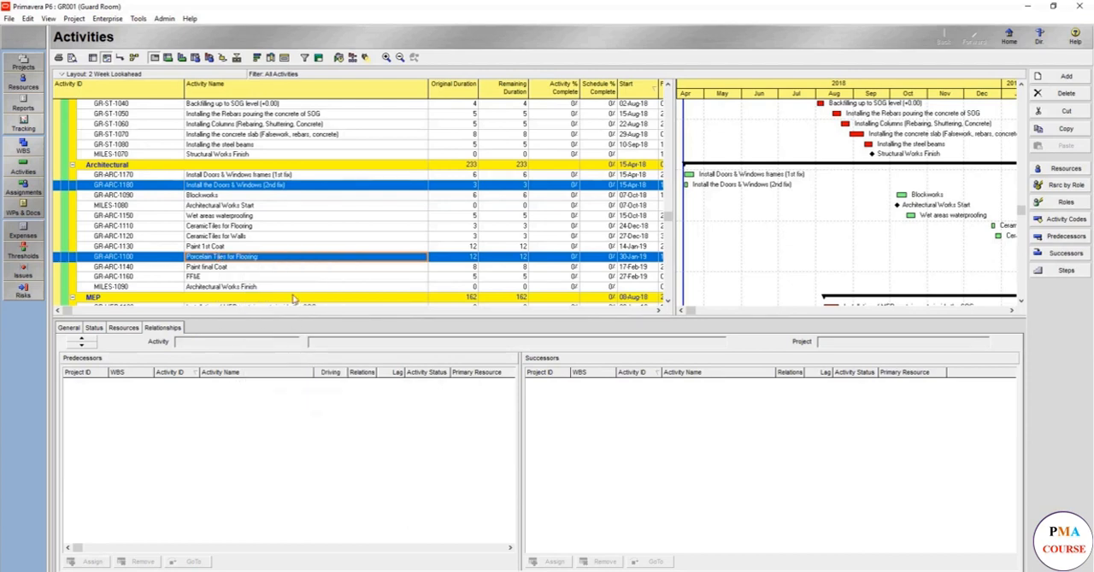
left_click(258, 255)
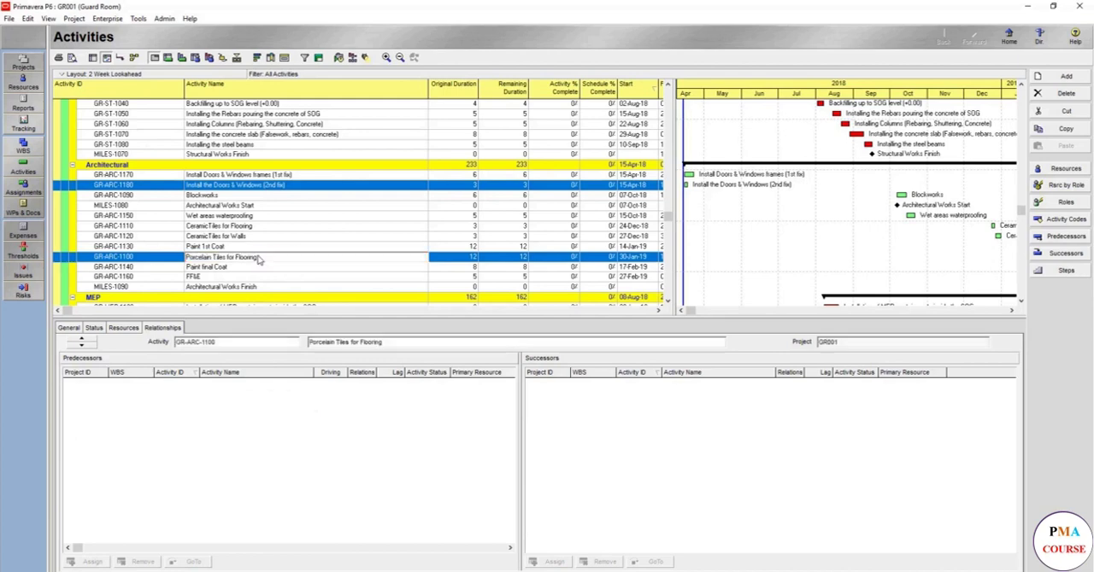
left_click(282, 185)
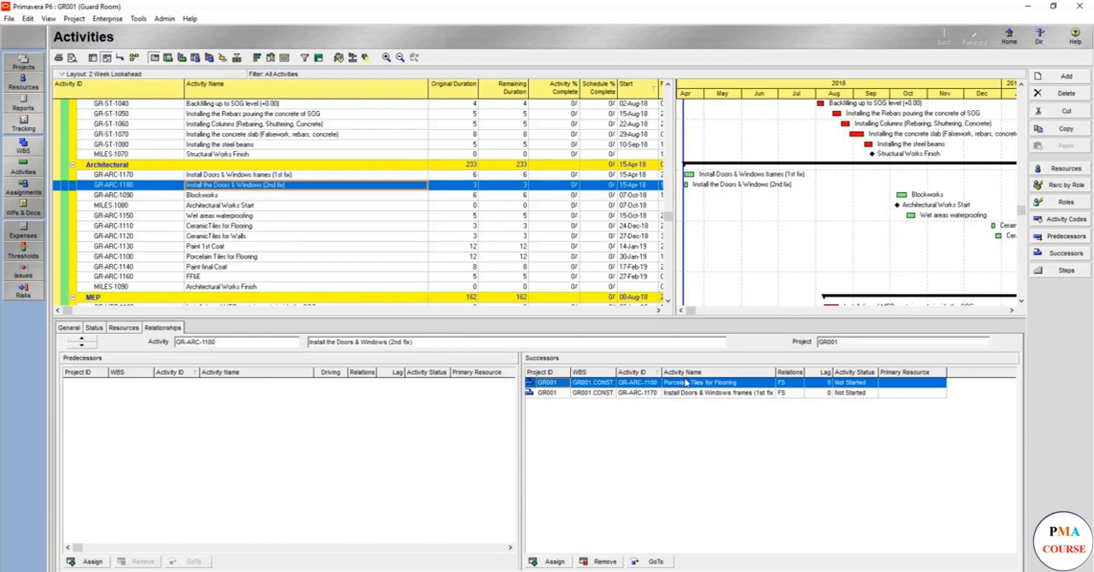
Remove Porcelain Tiles for Flooring from GR-ARC-1180's successors
left_click(605, 561)
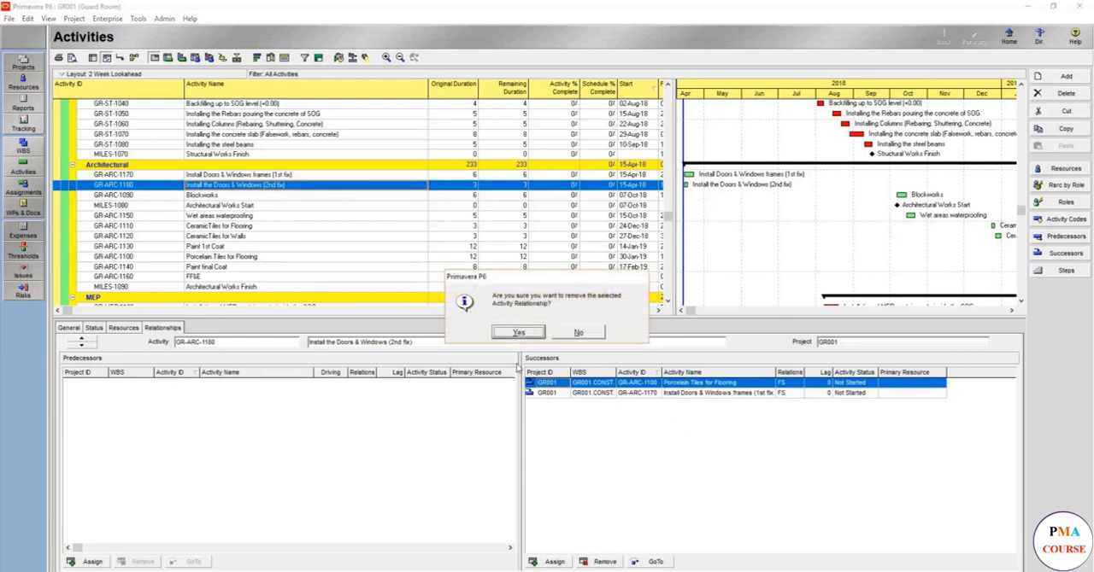
left_click(520, 332)
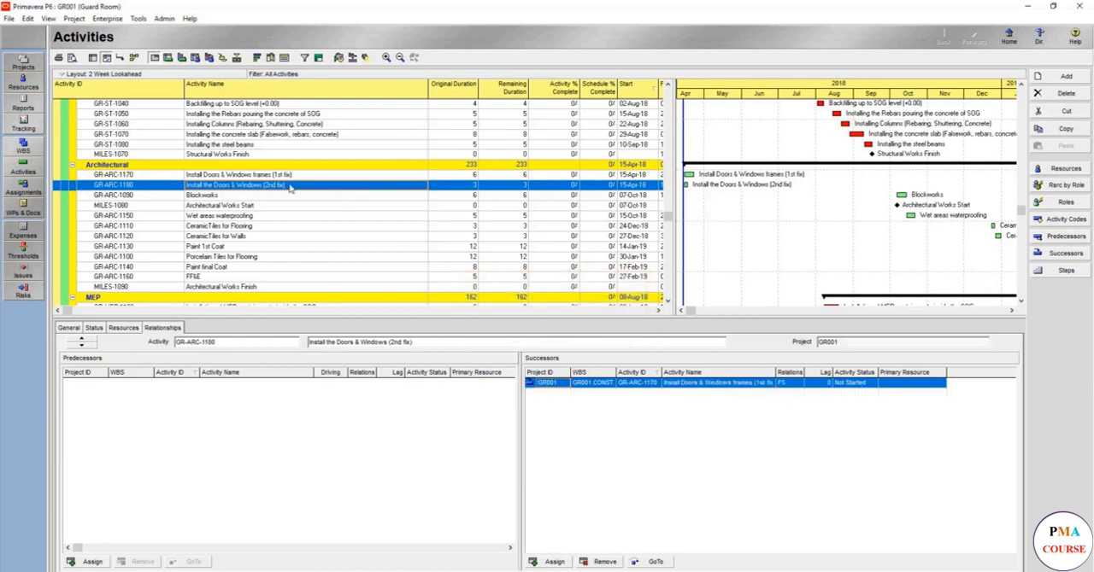
left_click(237, 176)
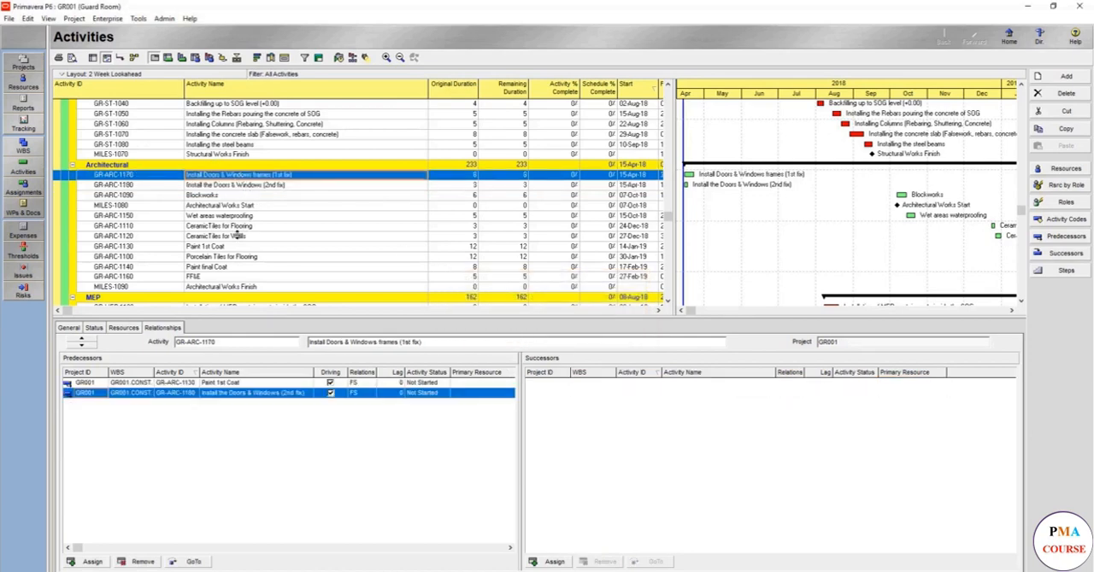
Relink Porcelain Tiles for Flooring (GR-ARC-1100) with the 2nd fix activity GR-ARC-1180
left_click(233, 258)
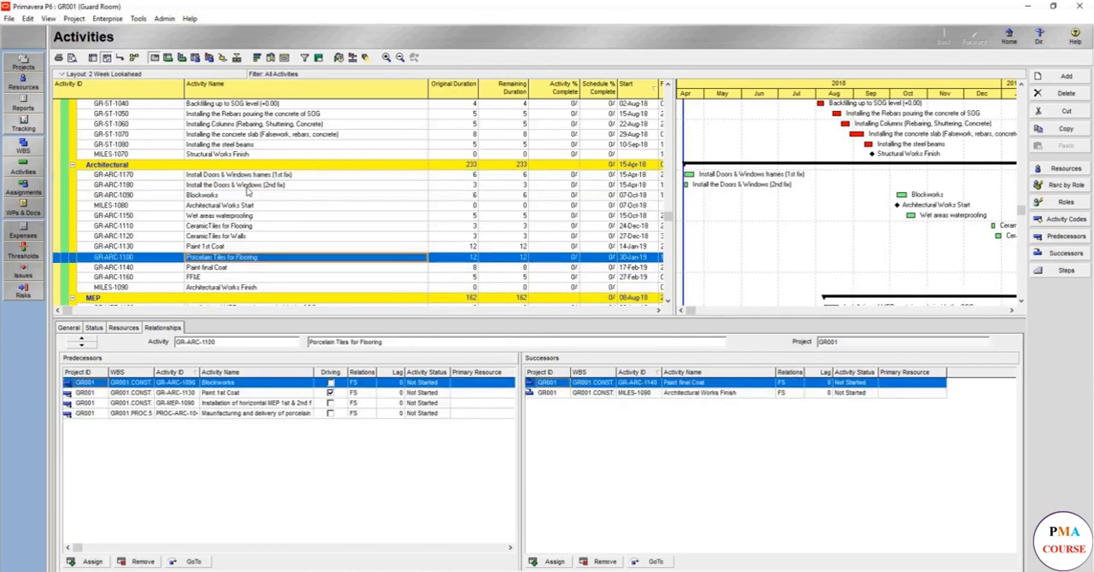
left_click(248, 185, "ctrl")
right_click(247, 185)
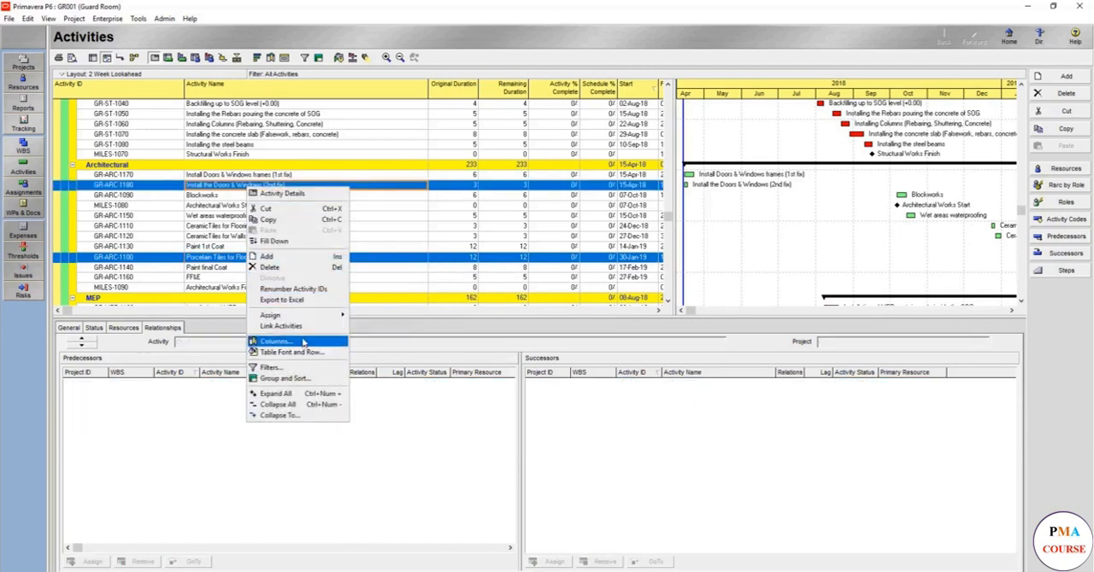
left_click(282, 327)
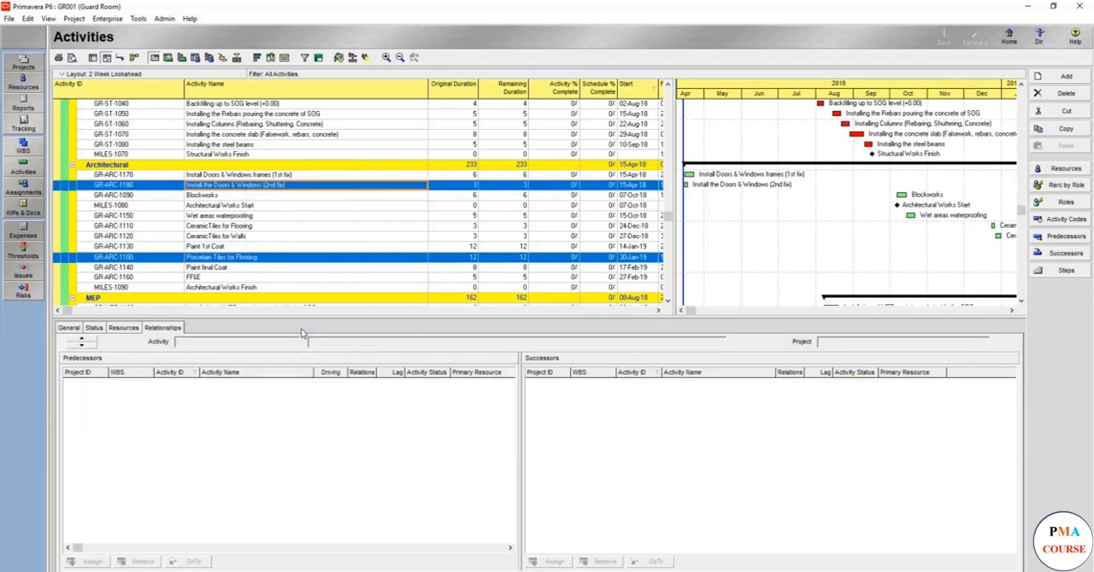